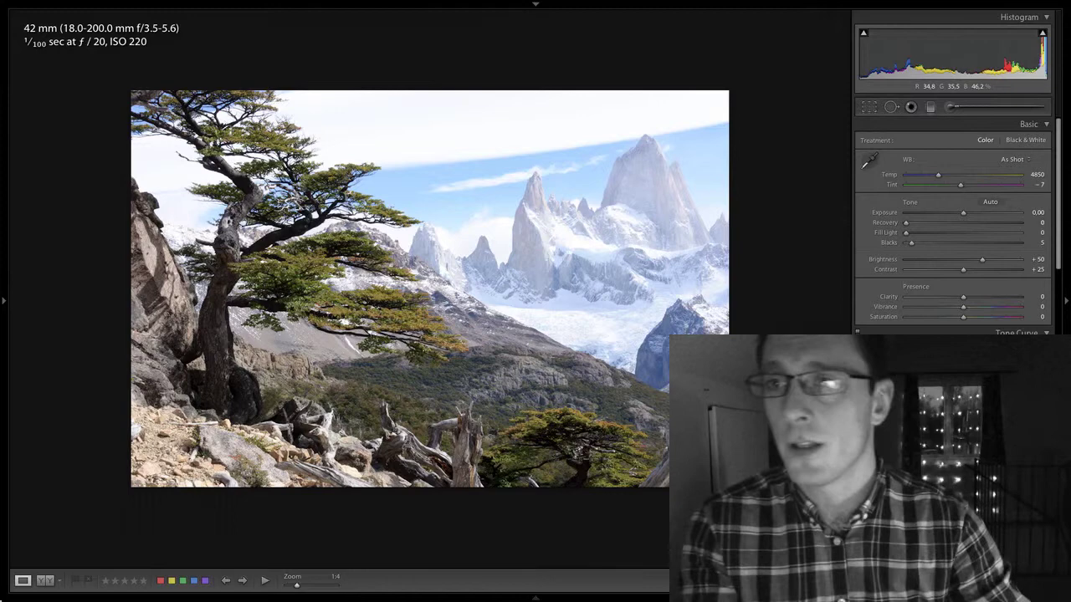
# Switch the Loupe info overlay to show file name, capture date and pixel dimensions.
pyautogui.press('i')
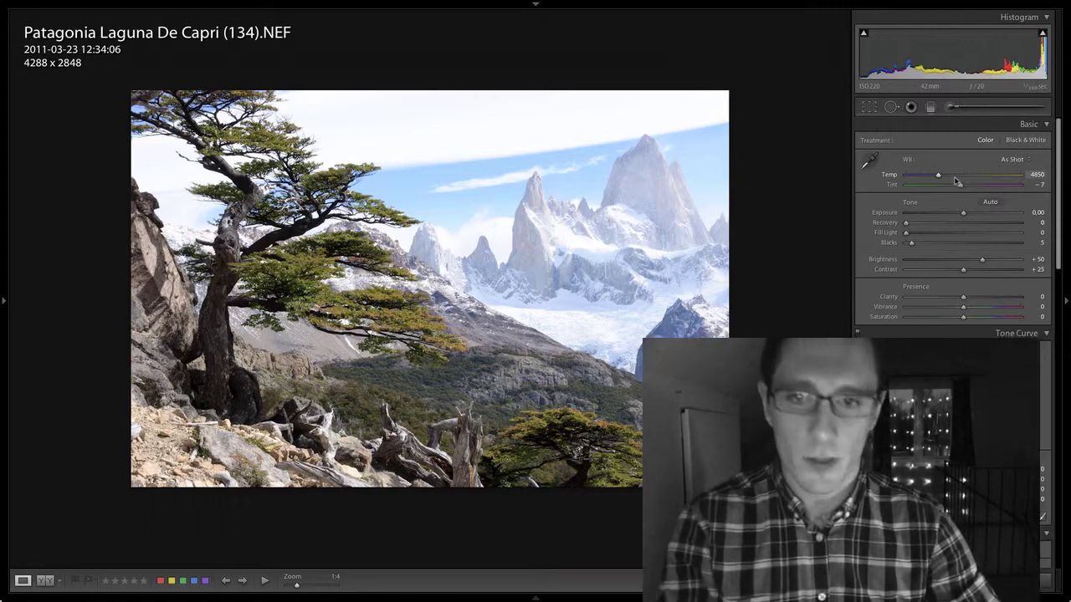
# Warm Temp to 5450, then set Exposure -0.33, Fill Light 10 and Blacks 0.
pyautogui.scroll(4, 957, 182)
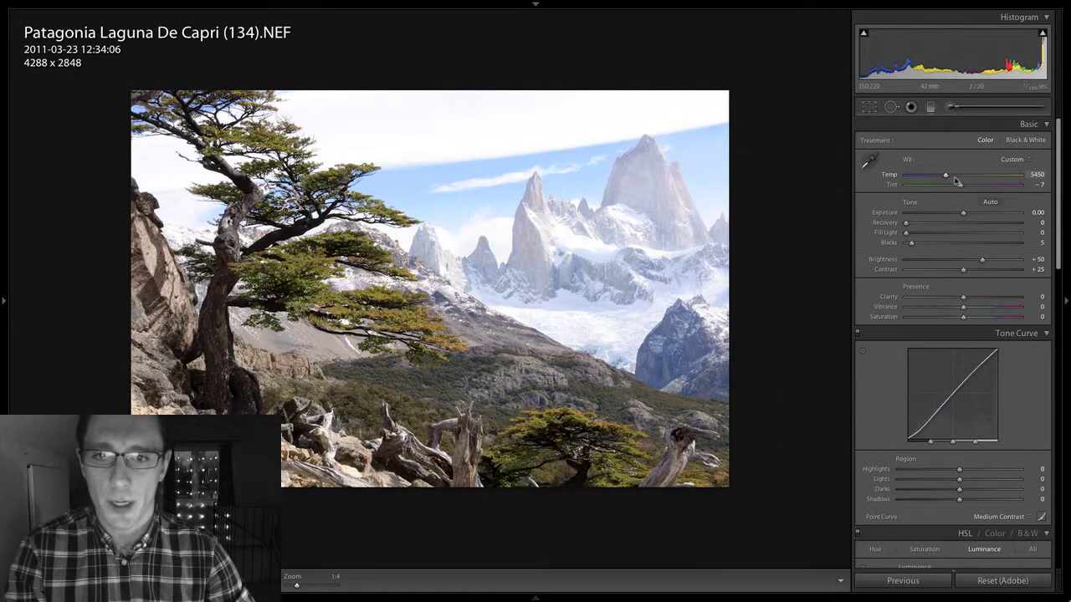
pyautogui.scroll(2, 957, 182)
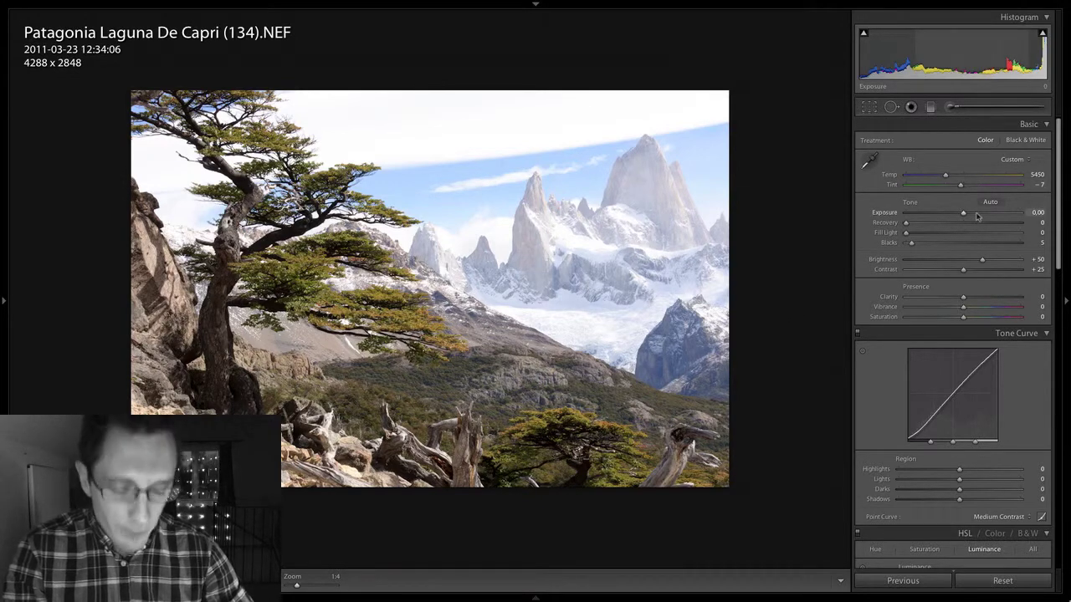
pyautogui.hotkey('shift', 'Down')
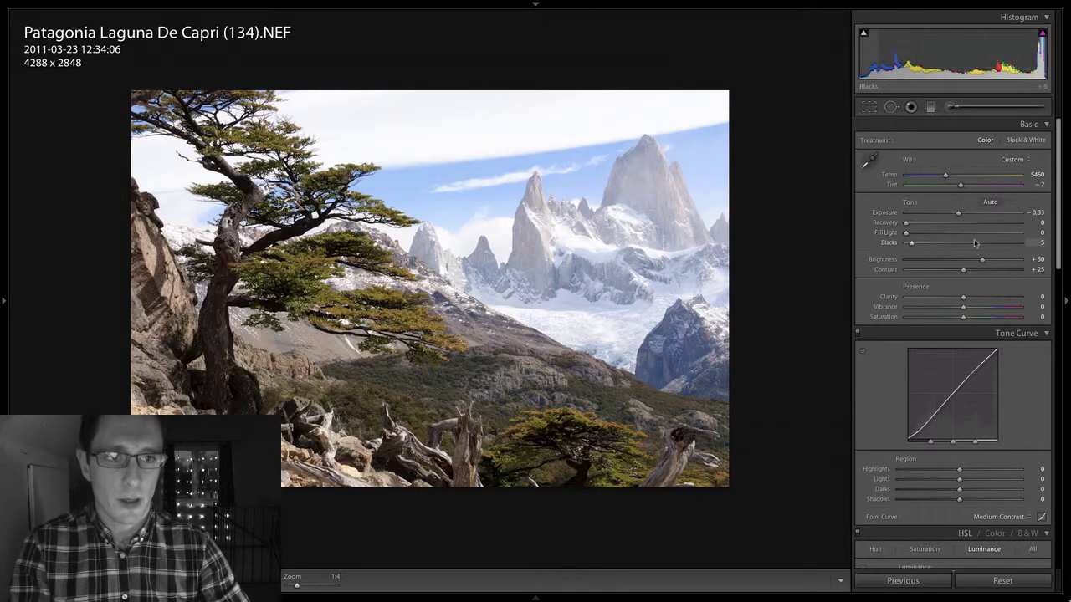
pyautogui.press('shift')
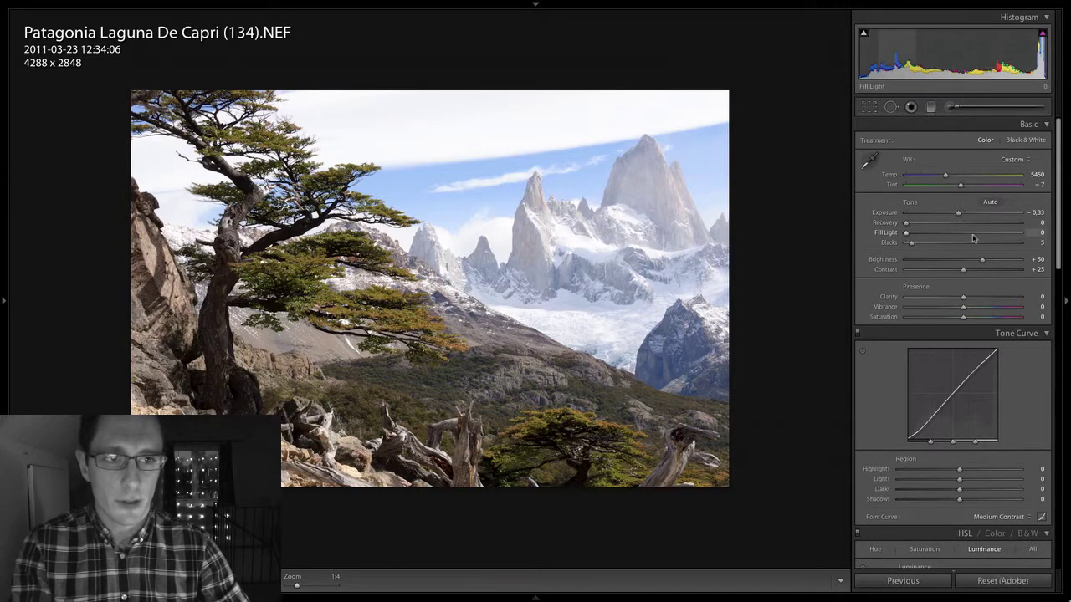
pyautogui.hotkey('shift', 'Up')
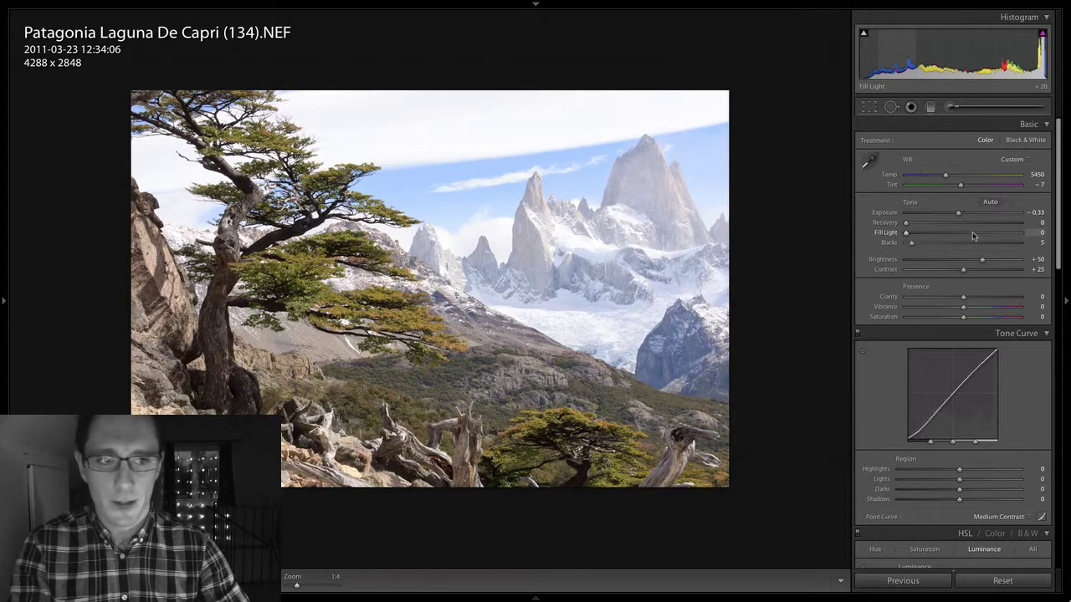
pyautogui.hotkey('shift', 'Down')
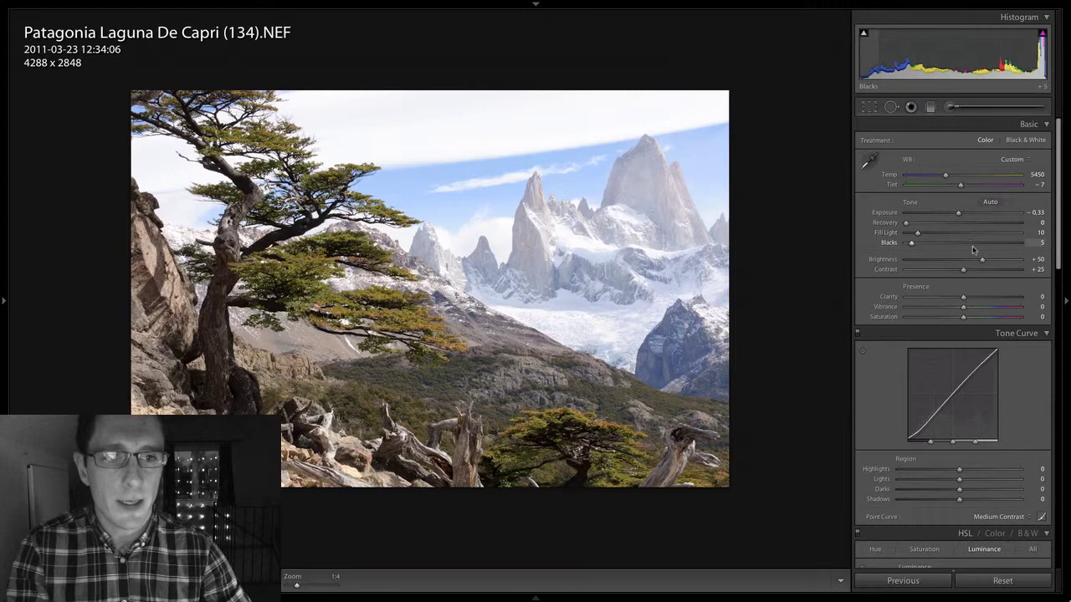
pyautogui.hotkey('shift', 'Down')
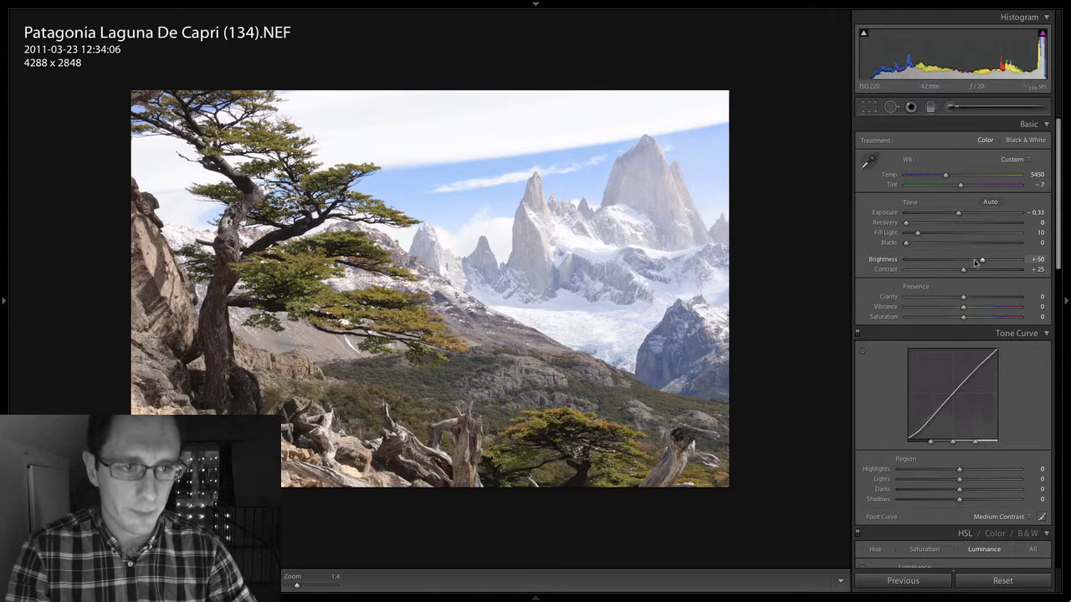
# Settle Brightness at +30 after comparing it with lower values.
pyautogui.moveTo(981, 262); pyautogui.dragTo(975, 262)
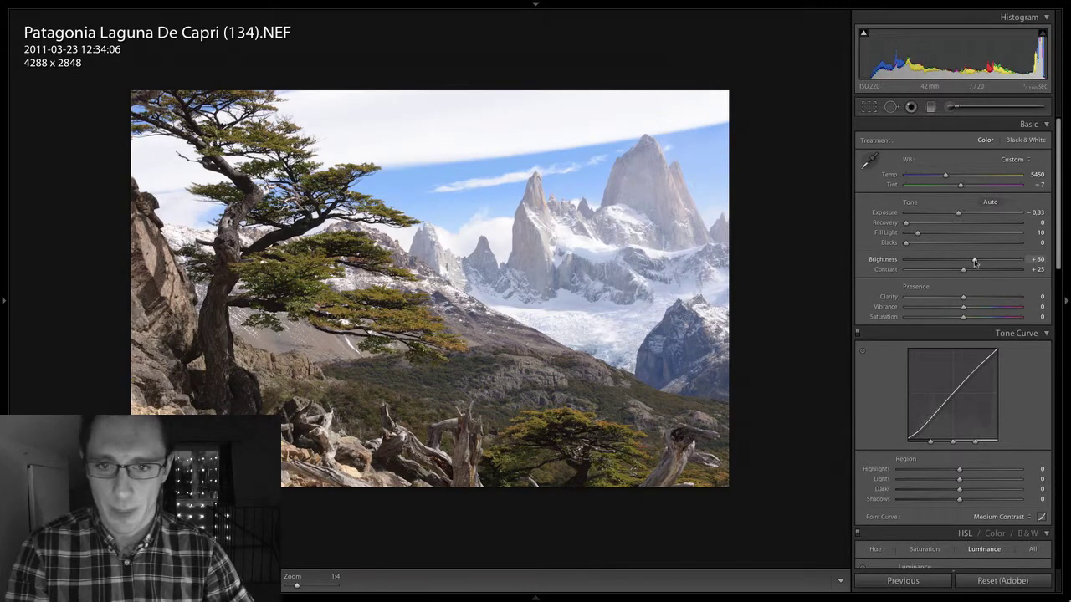
pyautogui.doubleClick(975, 262)
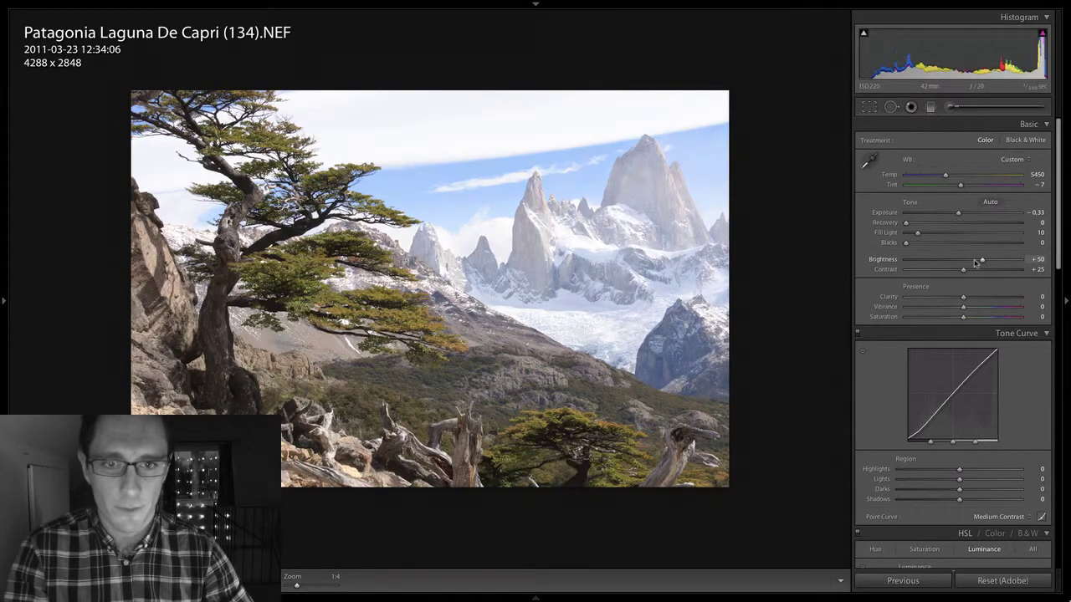
pyautogui.click(975, 262)
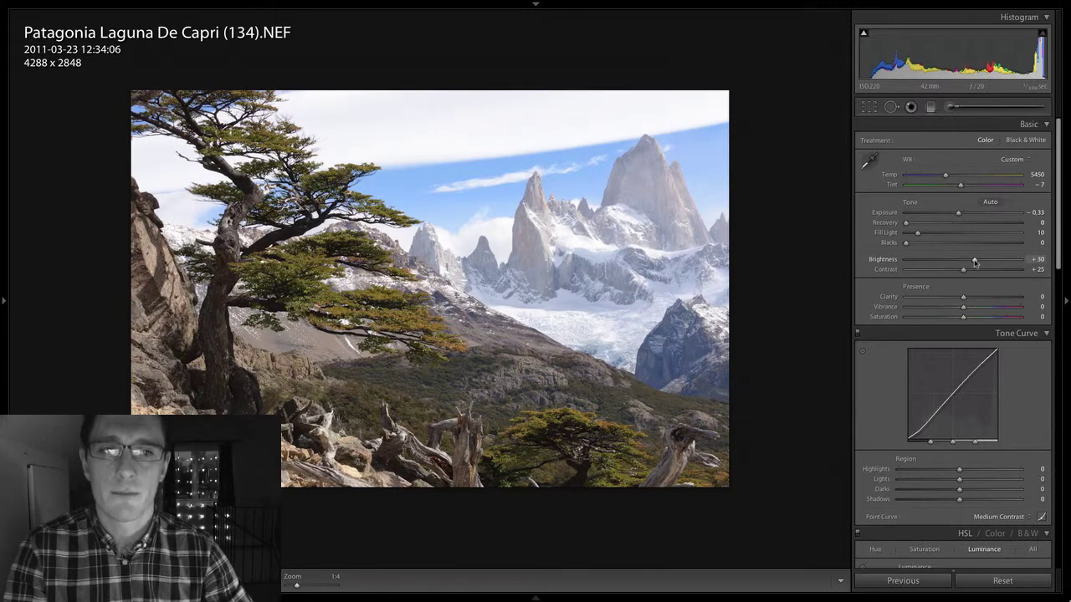
pyautogui.hotkey('shift', 'Down')
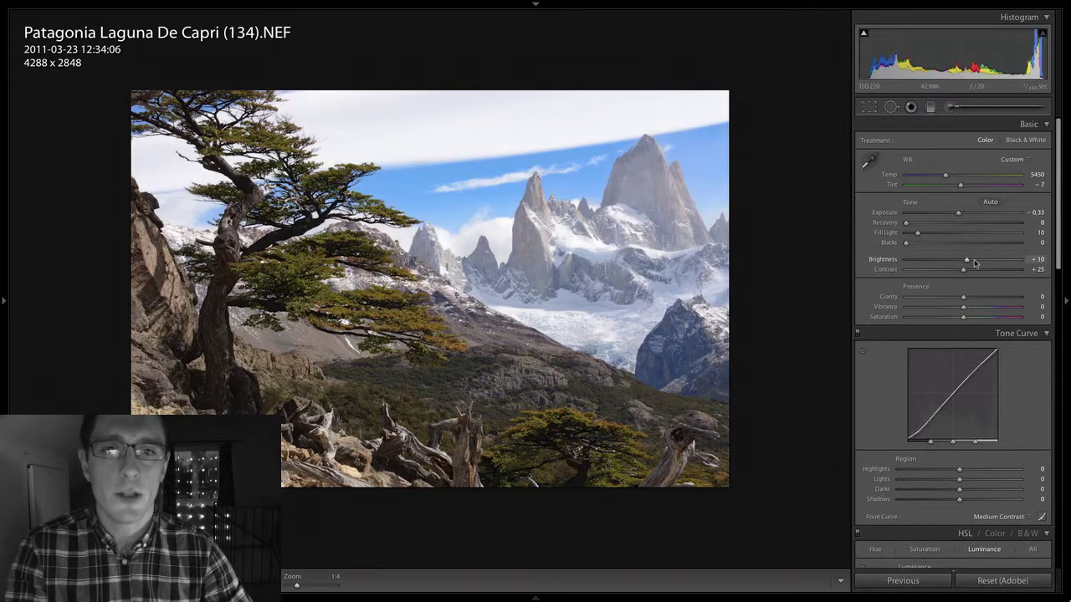
pyautogui.click(974, 262)
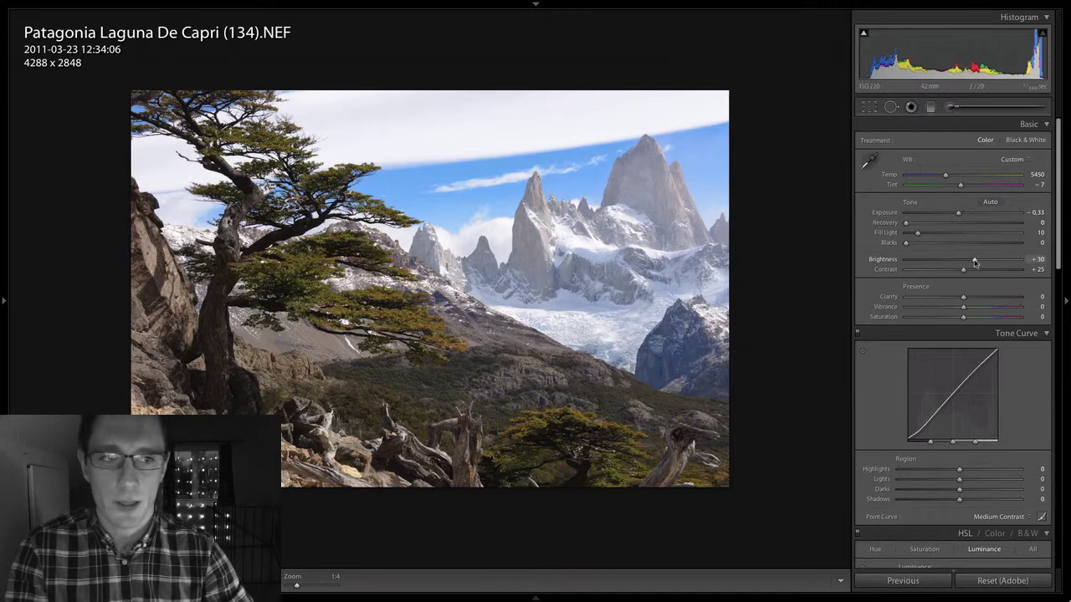
pyautogui.press('Down')
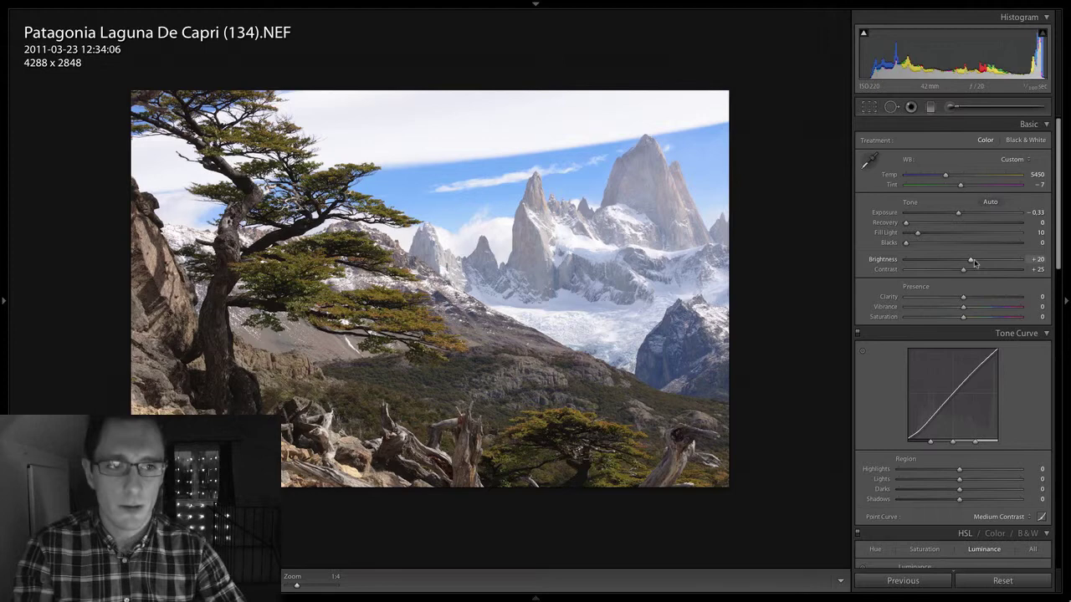
pyautogui.click(975, 262)
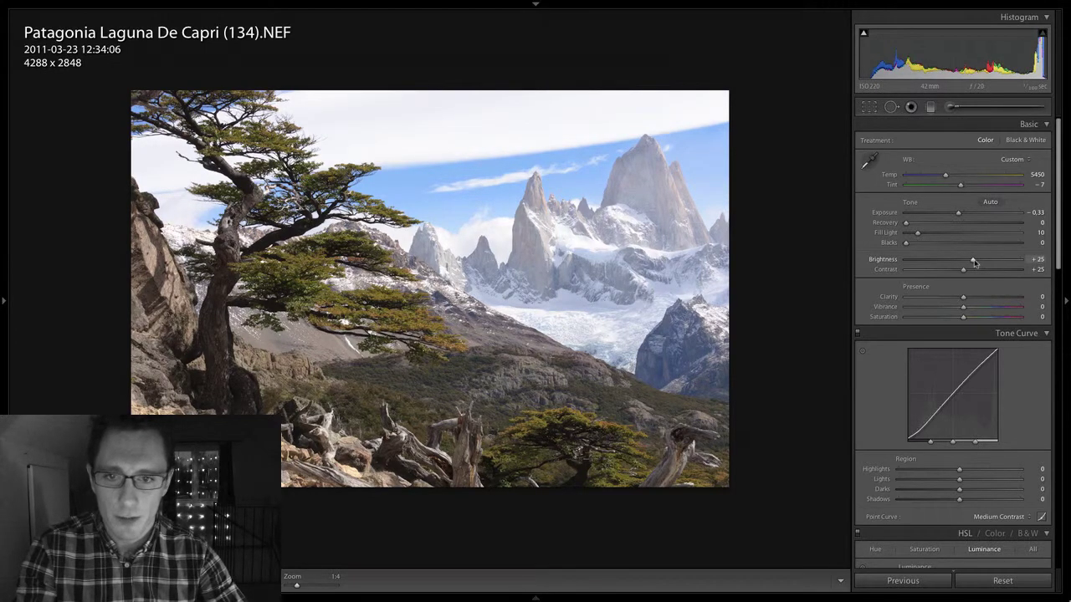
pyautogui.press('Down')
pyautogui.click(975, 262)
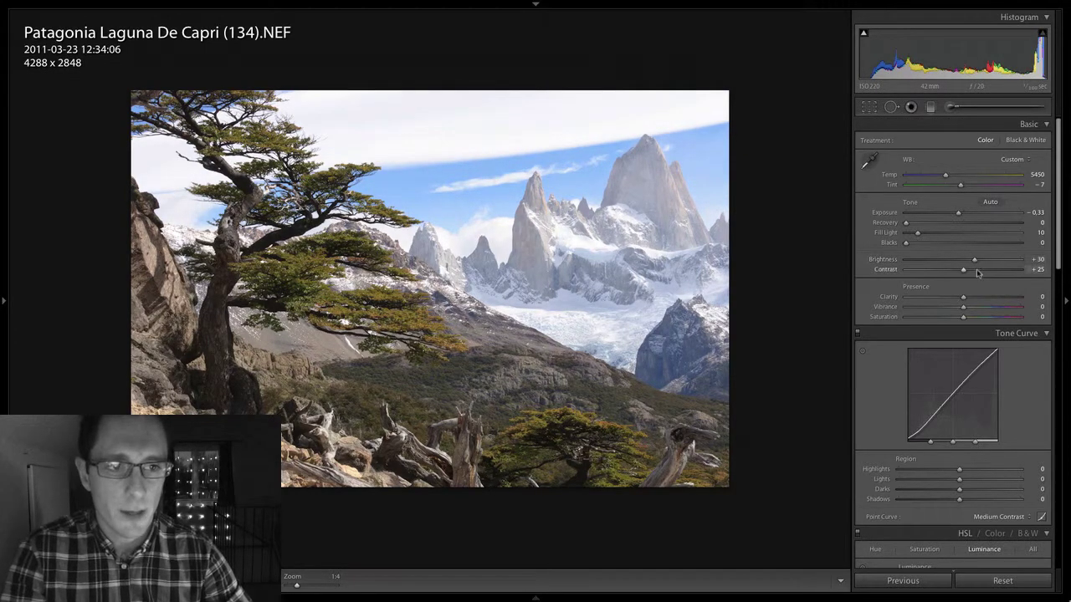
# Set Contrast to +30 after previewing +45, and raise Clarity to +20.
pyautogui.click(984, 272)
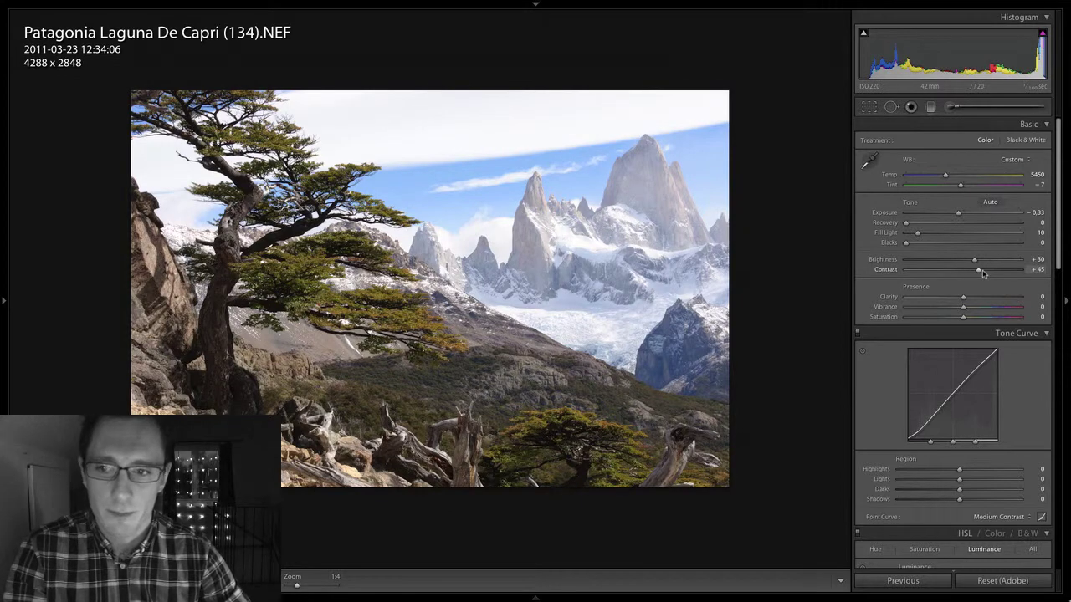
pyautogui.click(984, 272)
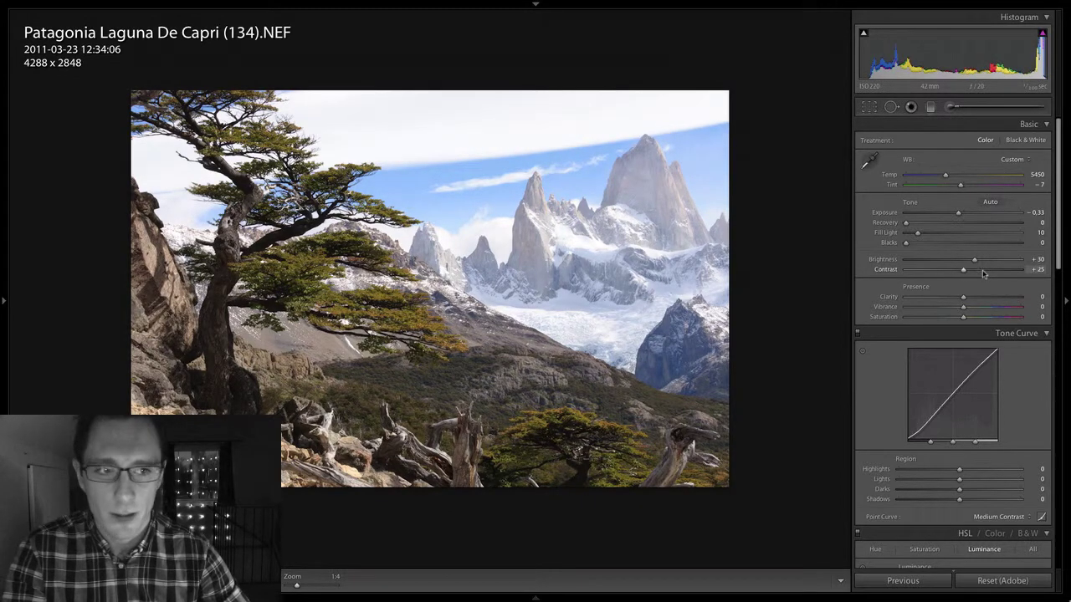
pyautogui.press('Up')
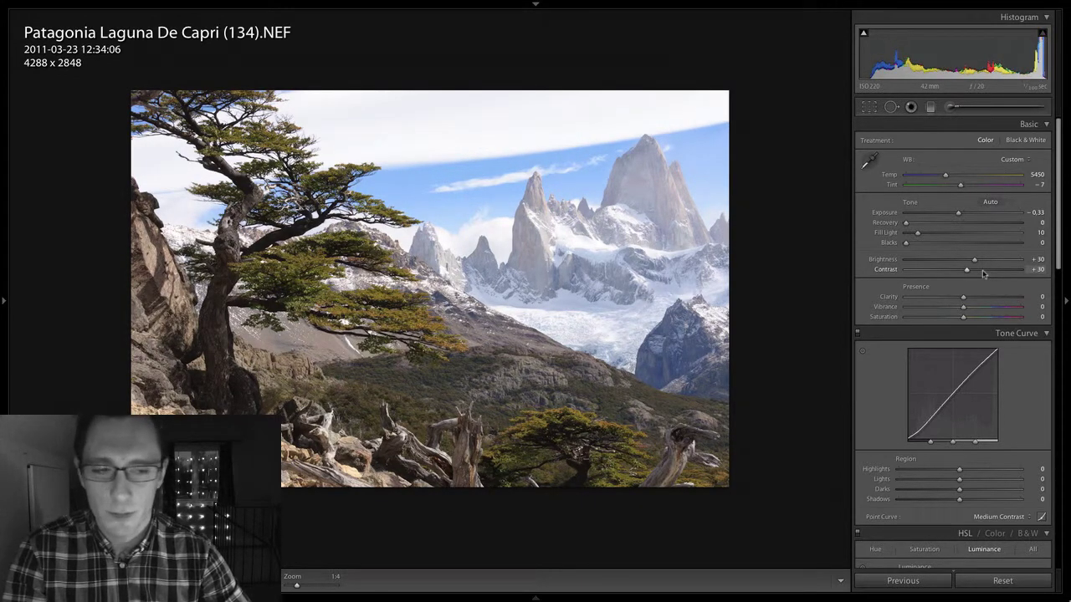
pyautogui.press('Up')
pyautogui.press('Up')
pyautogui.press('Up')
pyautogui.press('Up')
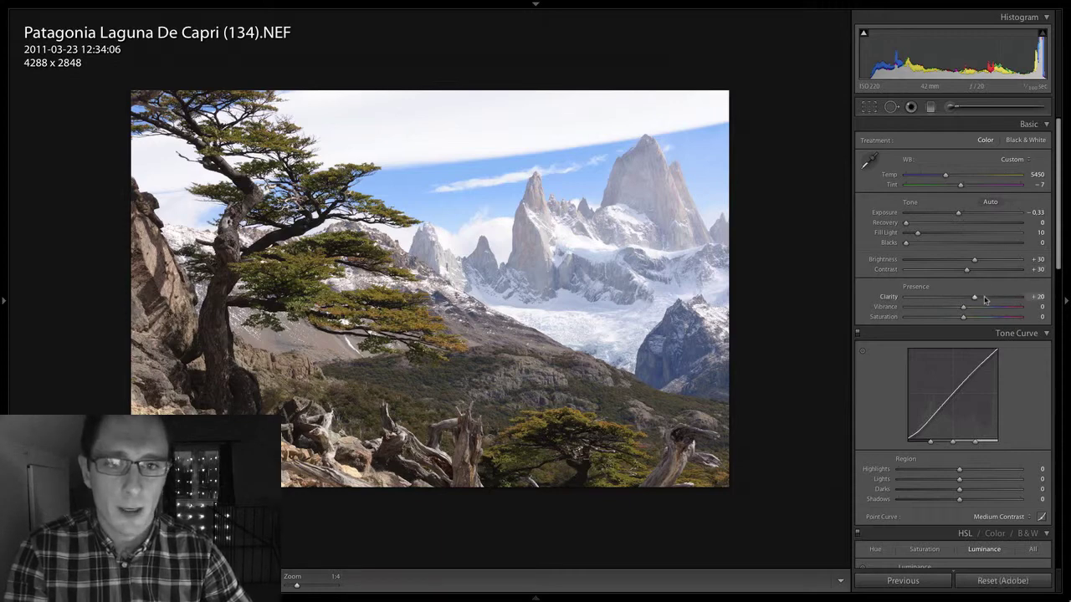
# Compare Clarity at 0 and +20 with undo and redo, leaving it at 0.
pyautogui.press('Down')
pyautogui.press('Down')
pyautogui.press('Down')
pyautogui.press('Down')
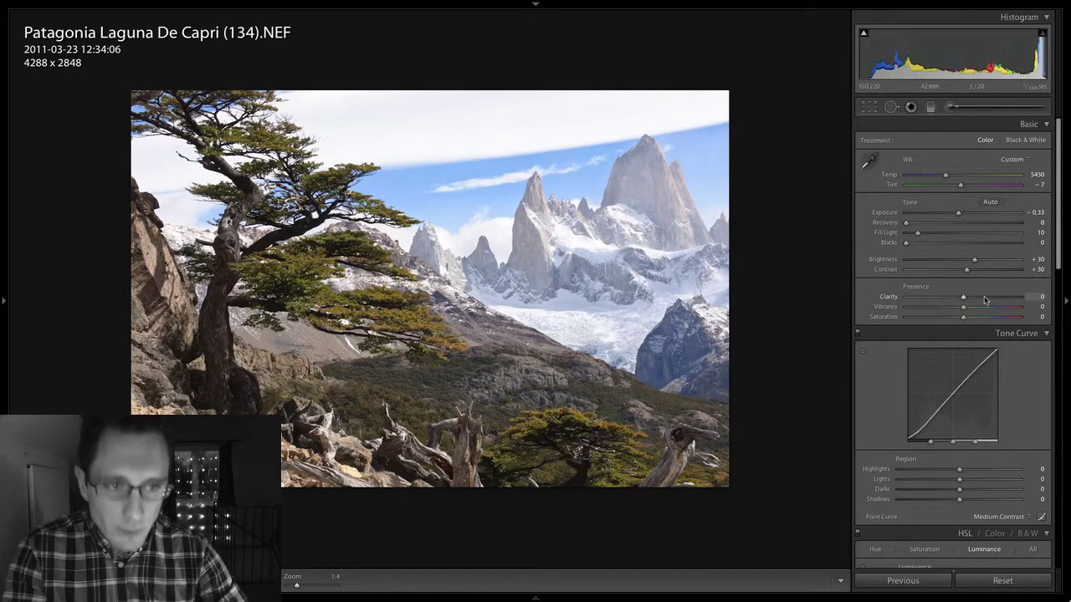
pyautogui.hotkey('ctrl', 'y')
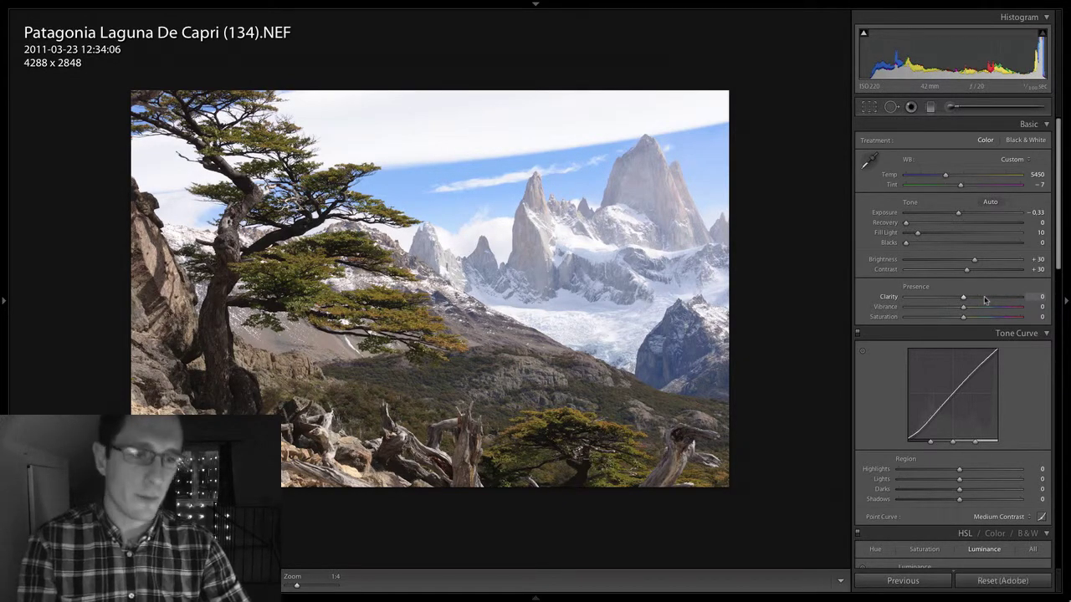
pyautogui.hotkey('ctrl', 'z')
pyautogui.hotkey('ctrl', 'y')
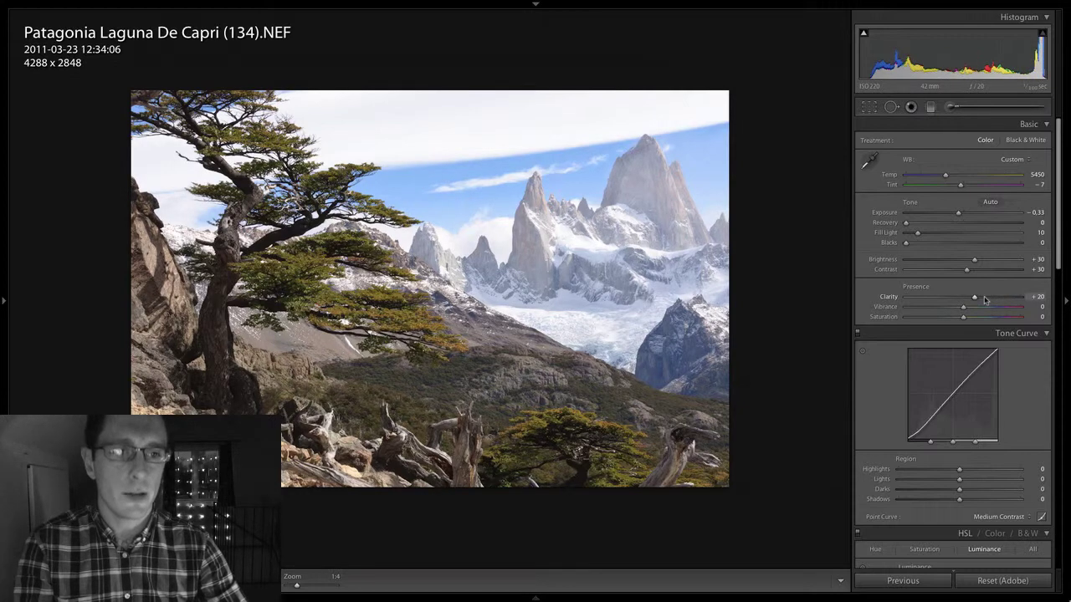
pyautogui.hotkey('ctrl', 'z')
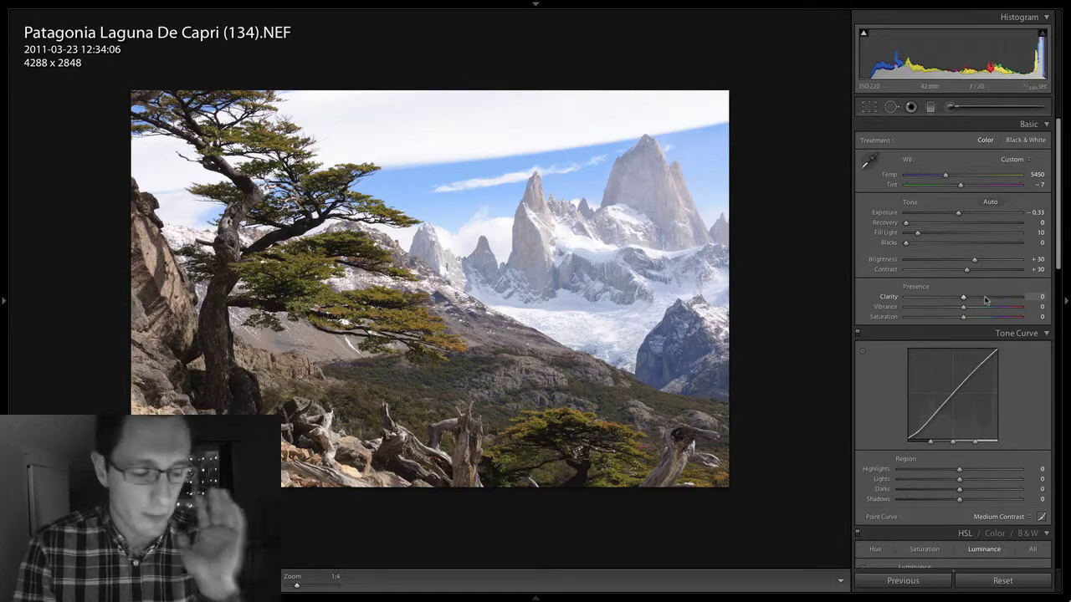
pyautogui.press('shift')
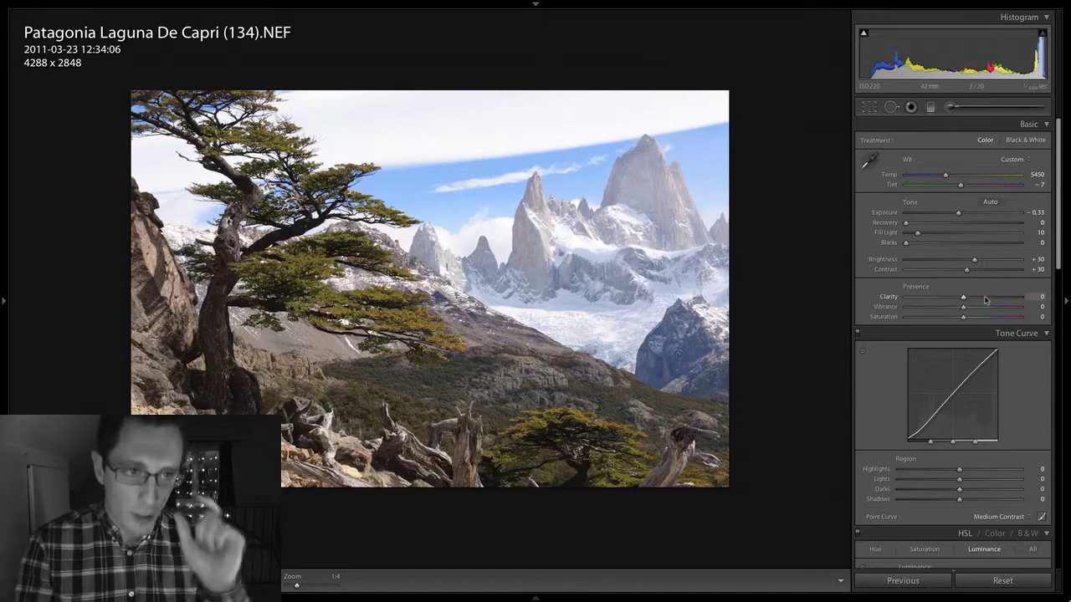
# Set Clarity to +10 and Vibrance to +10.
pyautogui.hotkey('shift', 'Up')
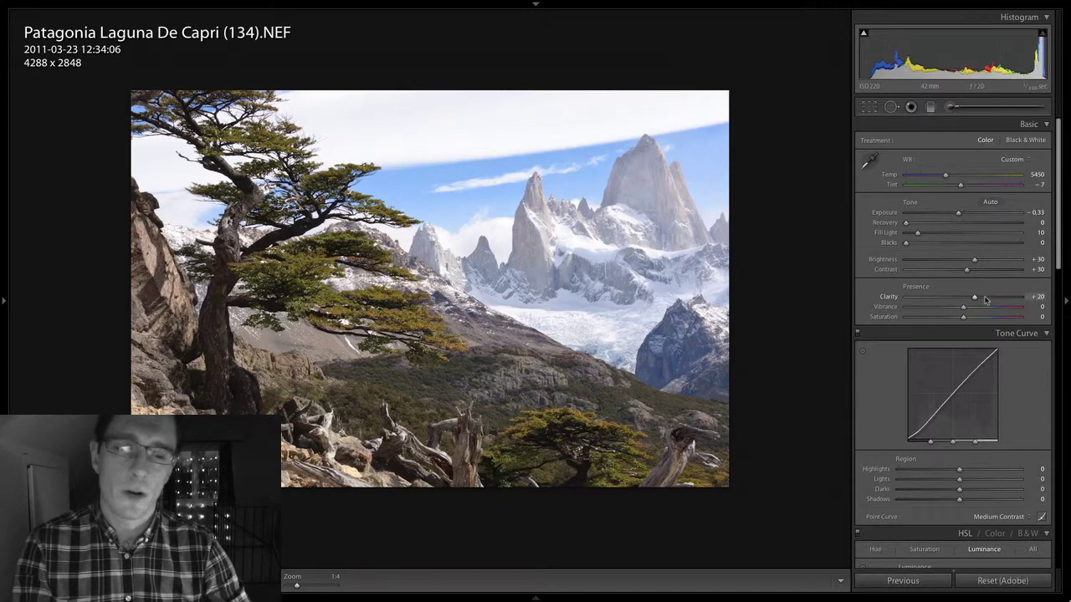
pyautogui.press('Down')
pyautogui.press('Down')
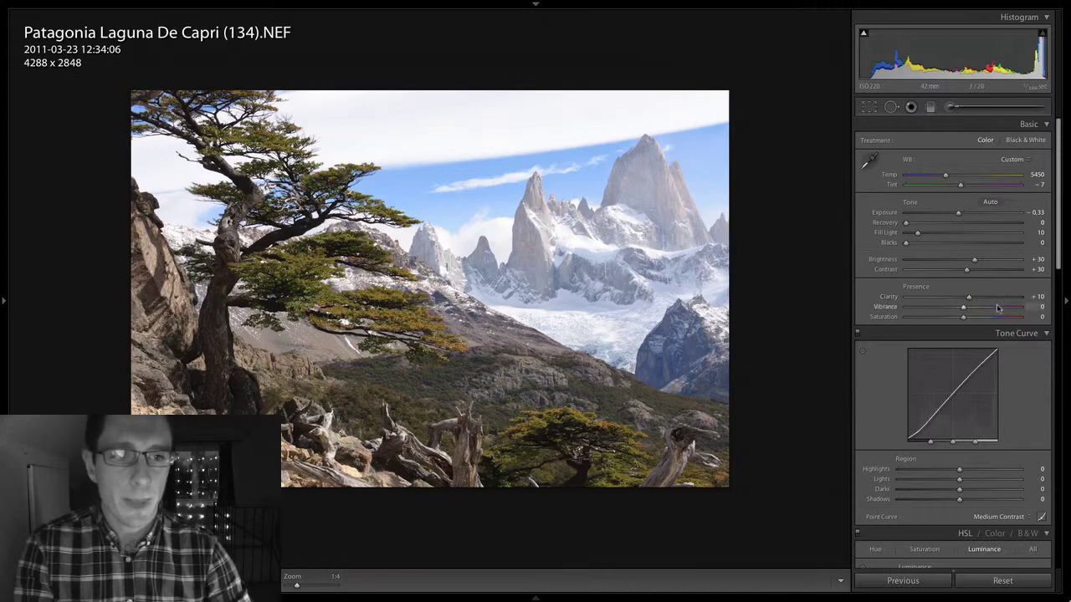
pyautogui.hotkey('shift', 'Up')
pyautogui.hotkey('shift', 'Down')
pyautogui.press('Up')
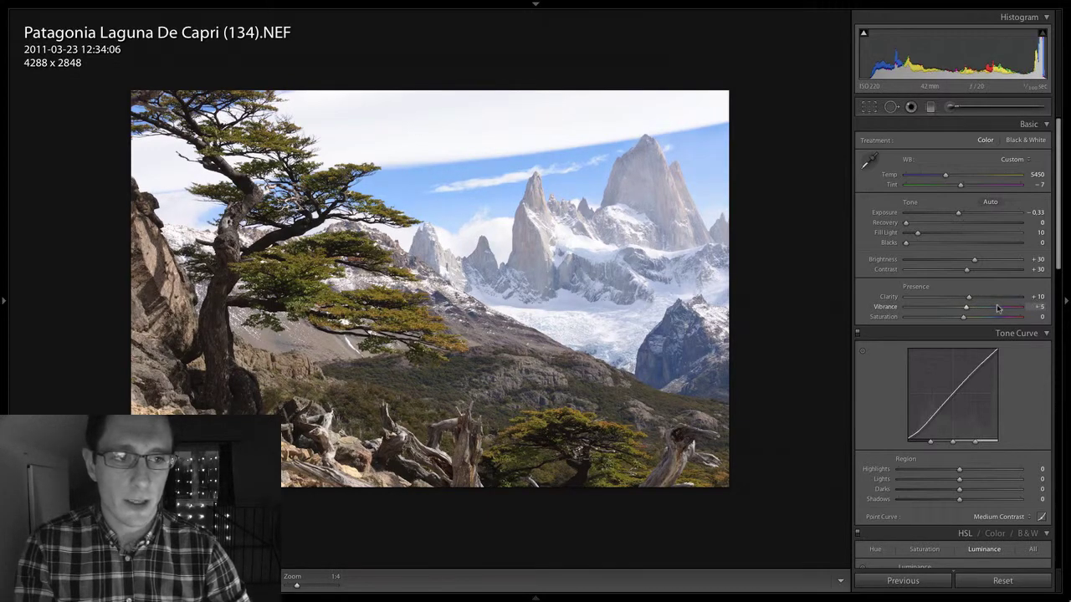
pyautogui.press('Up')
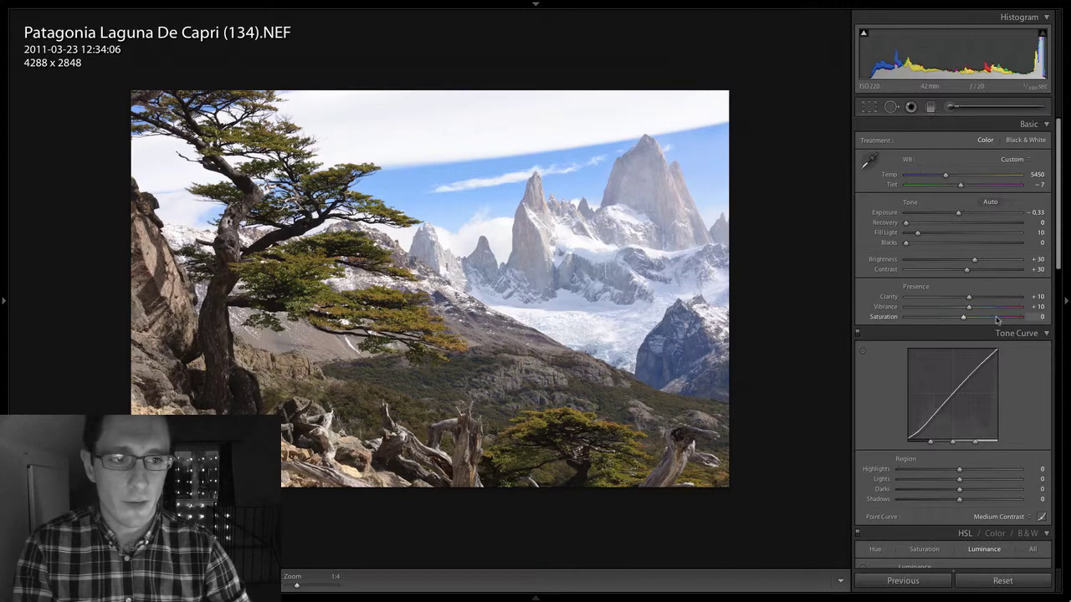
# Test a lower Saturation of -15 and keep Saturation at 0.
pyautogui.press('Down')
pyautogui.press('Down')
pyautogui.press('Down')
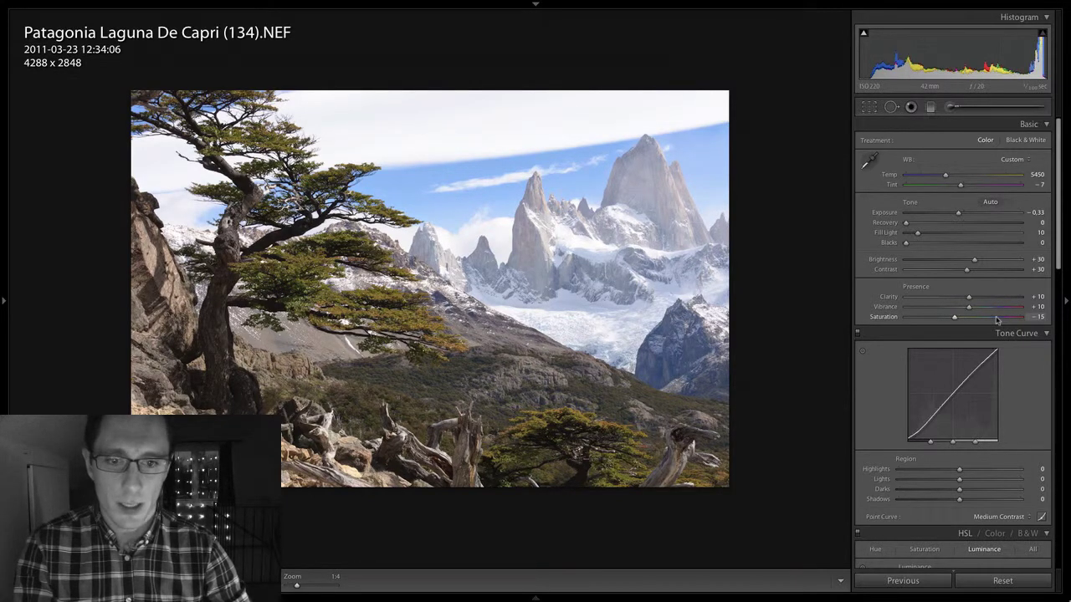
pyautogui.press('Up')
pyautogui.press('Up')
pyautogui.press('Up')
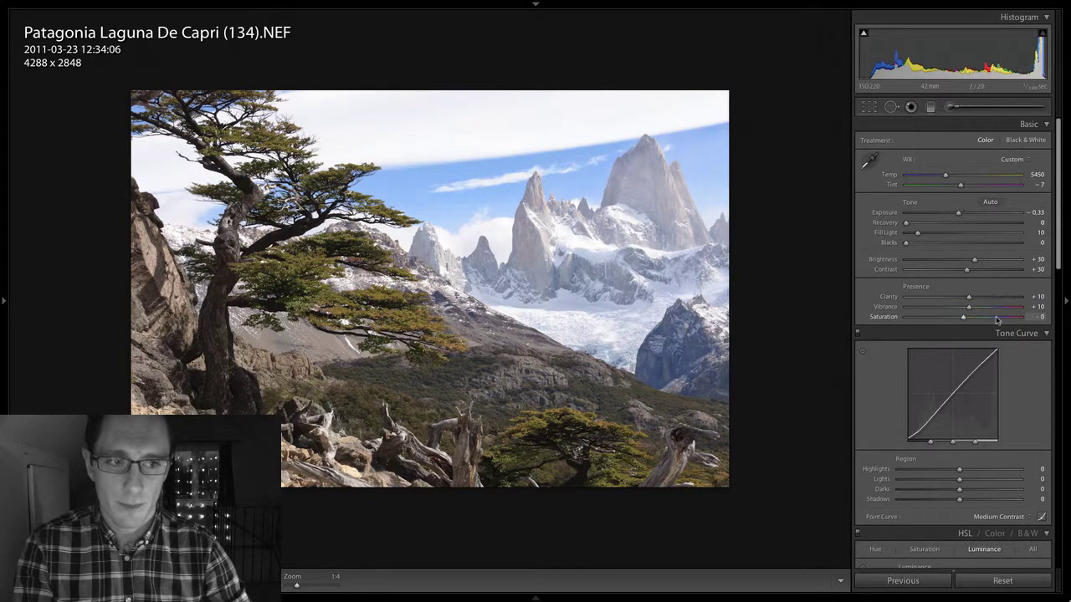
pyautogui.press('shift')
pyautogui.hotkey('shift', 'Up')
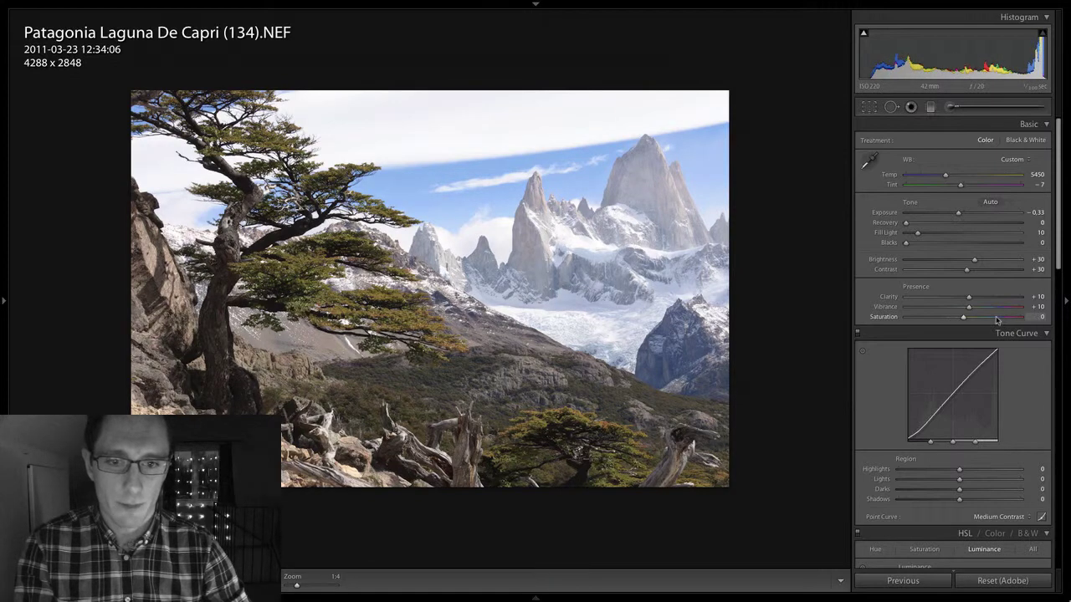
pyautogui.hotkey('shift', 'Down')
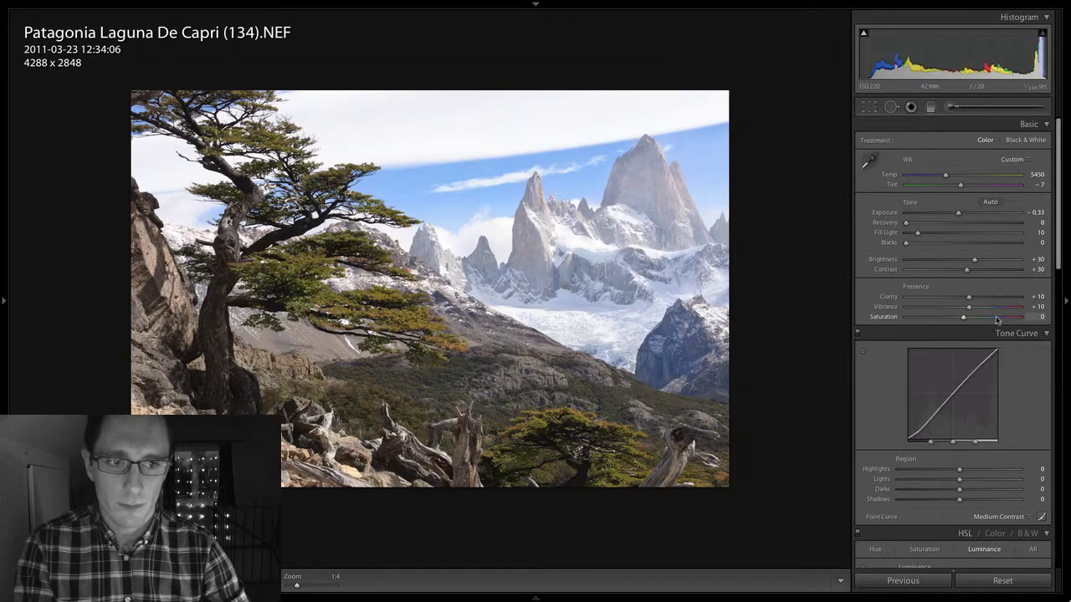
pyautogui.scroll(-6, 995, 320)
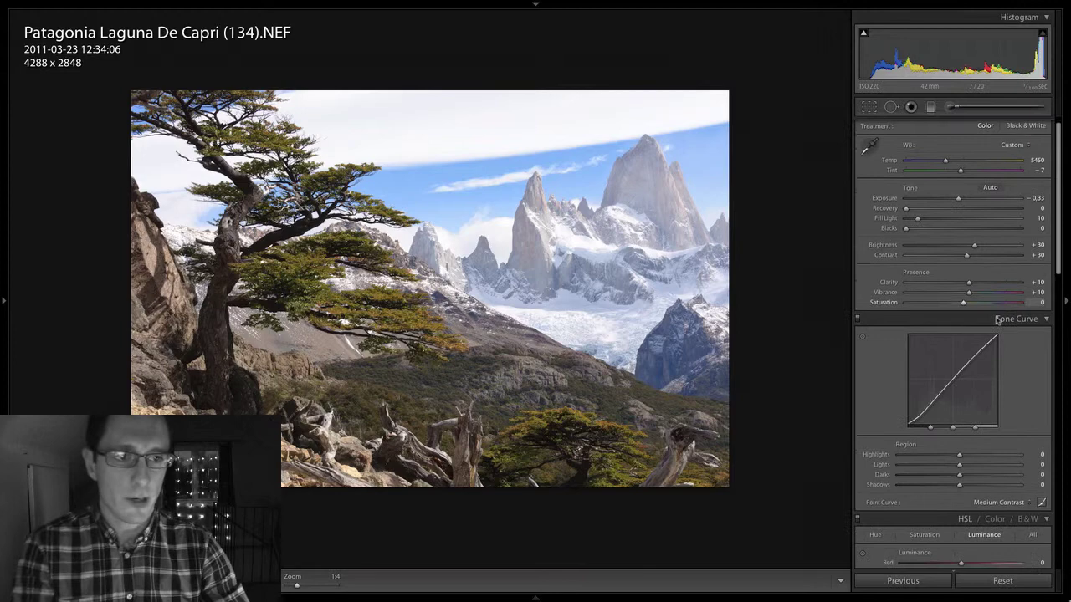
pyautogui.scroll(5, 996, 318)
pyautogui.scroll(-1, 996, 317)
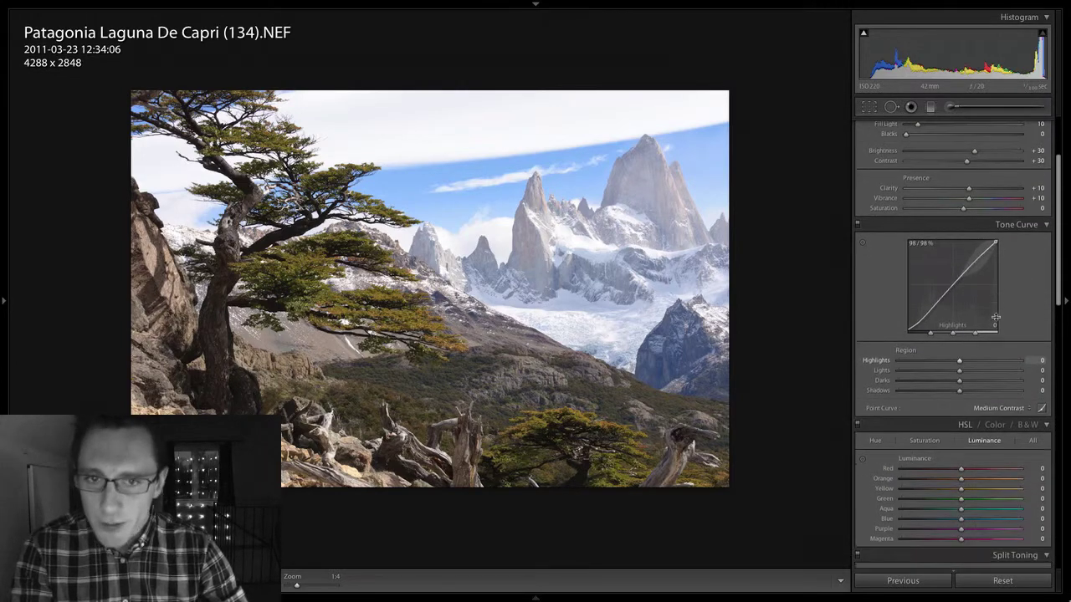
pyautogui.scroll(-2, 995, 318)
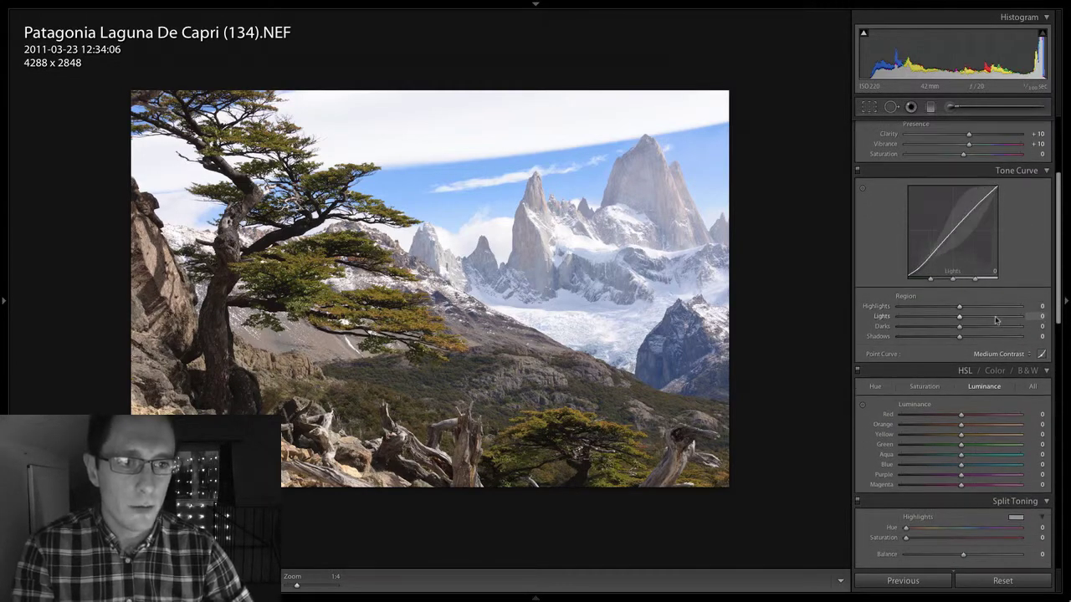
pyautogui.press('Down')
pyautogui.press('Down')
pyautogui.press('Down')
pyautogui.press('Down')
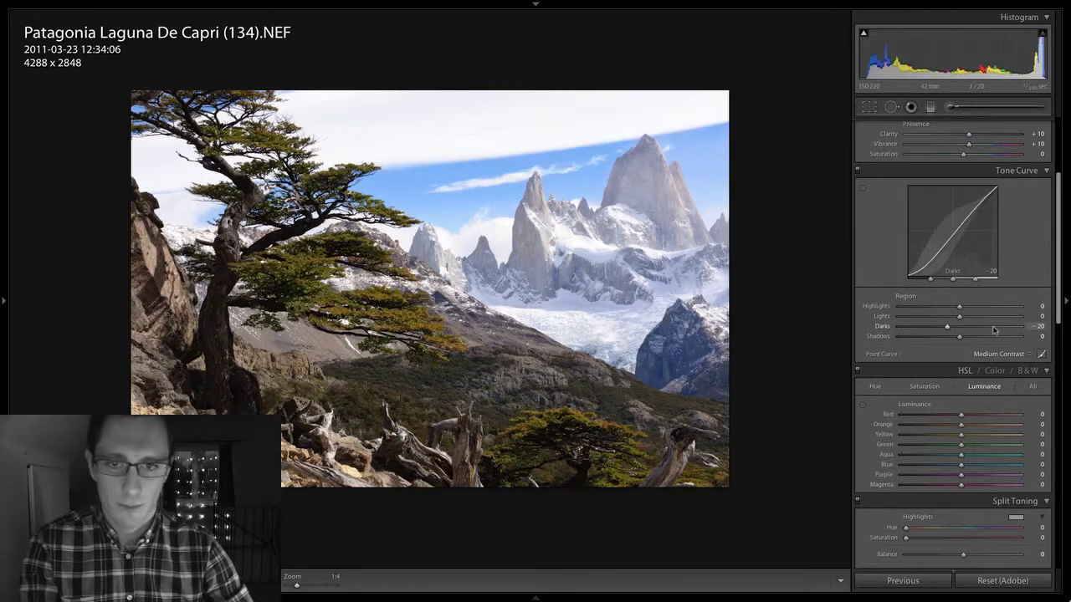
pyautogui.press('Up')
pyautogui.press('Up')
pyautogui.press('Up')
pyautogui.press('Up')
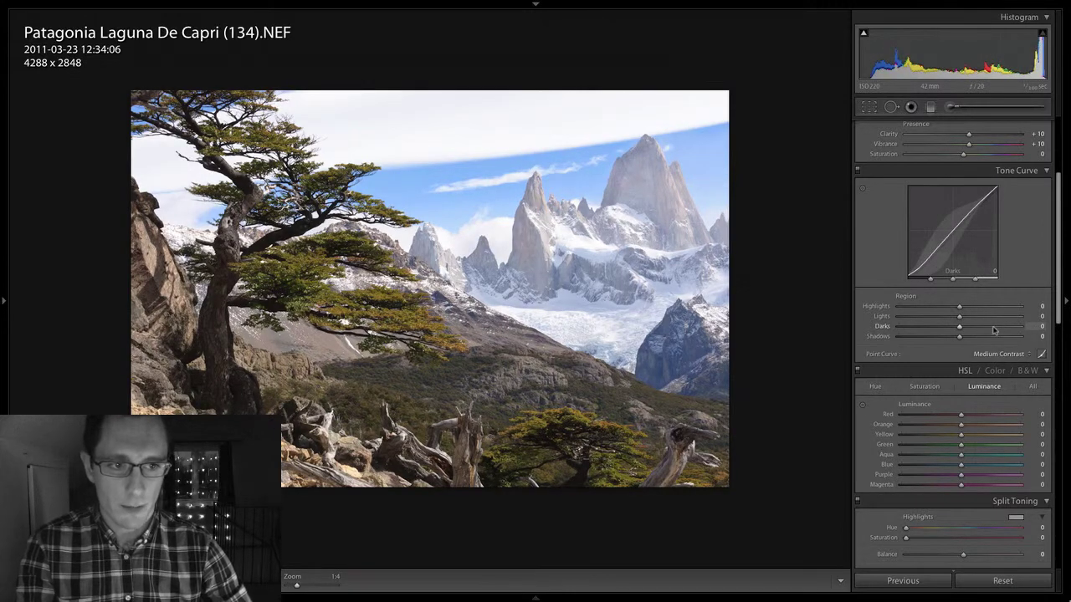
pyautogui.scroll(-5, 994, 329)
pyautogui.scroll(-1, 994, 330)
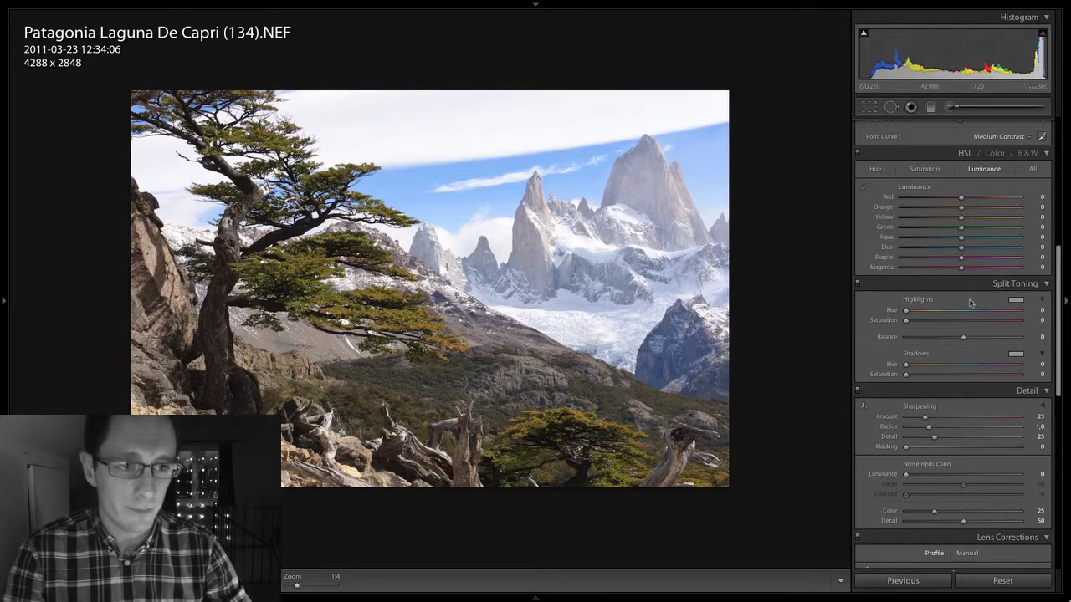
# Tint the highlights blue with a preset at hue 215, saturation 10.
pyautogui.scroll(-3, 970, 303)
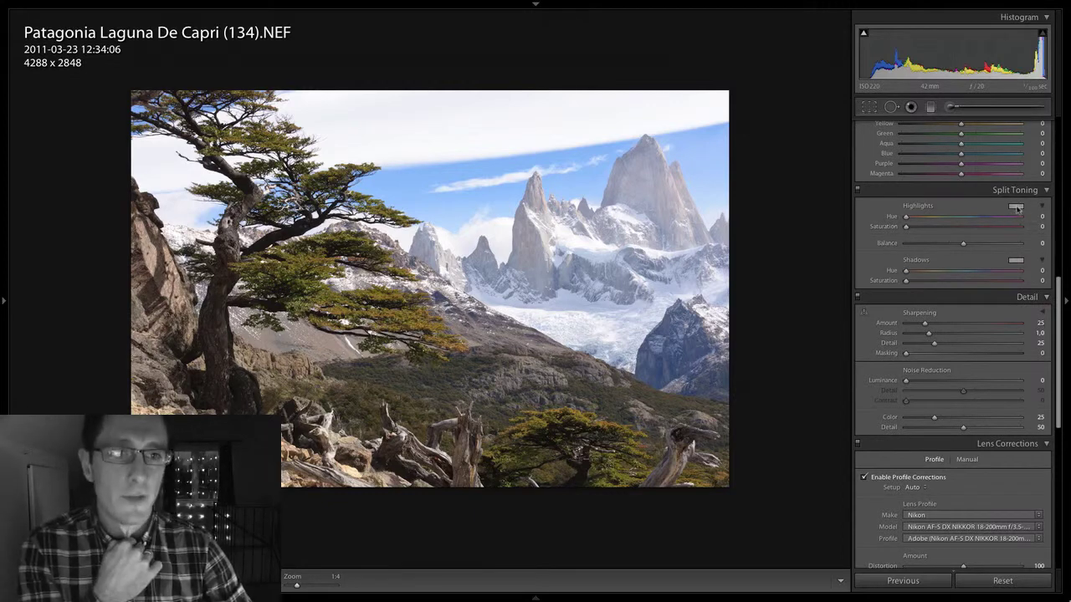
pyautogui.click(1016, 208)
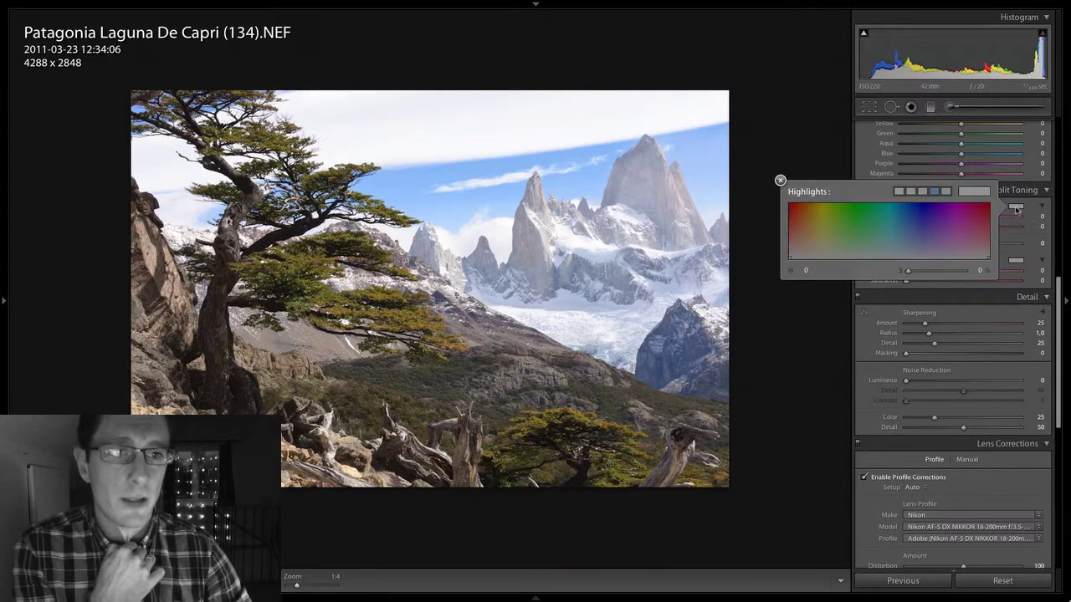
pyautogui.click(947, 191)
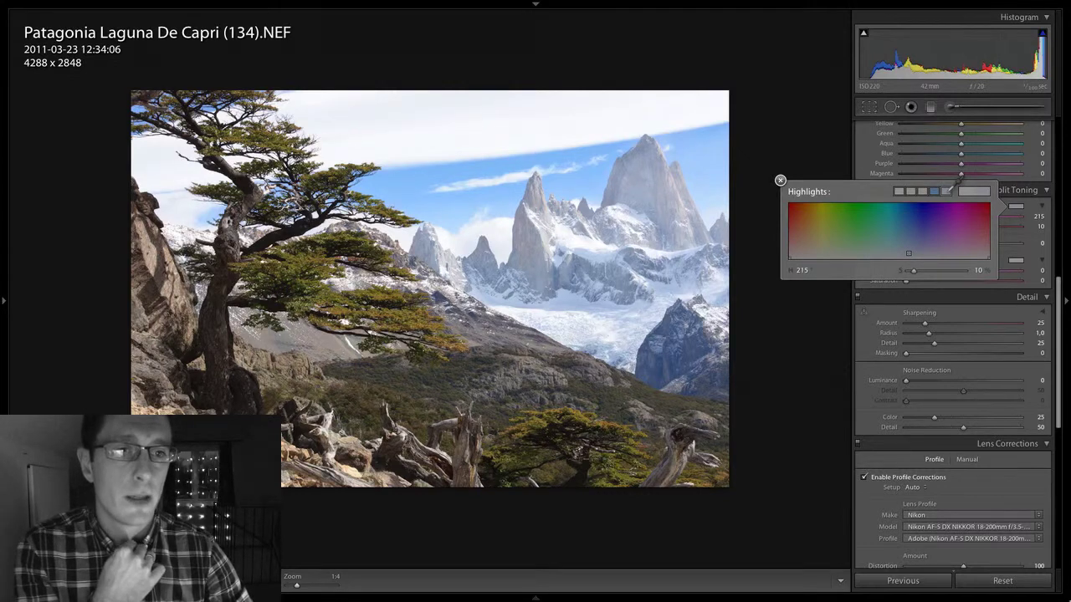
pyautogui.click(935, 191)
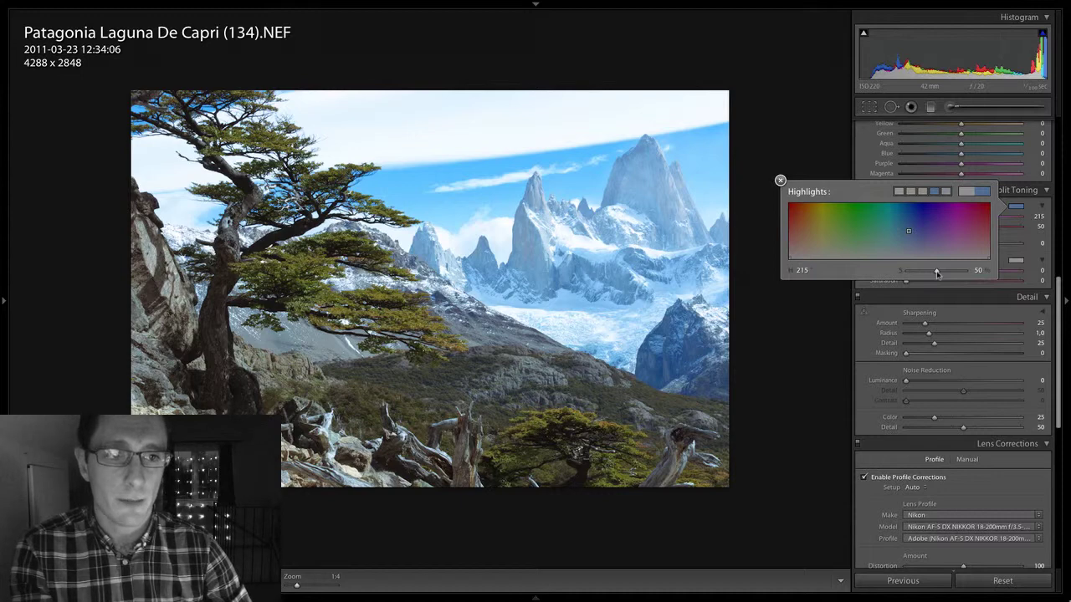
pyautogui.moveTo(936, 274); pyautogui.dragTo(914, 275)
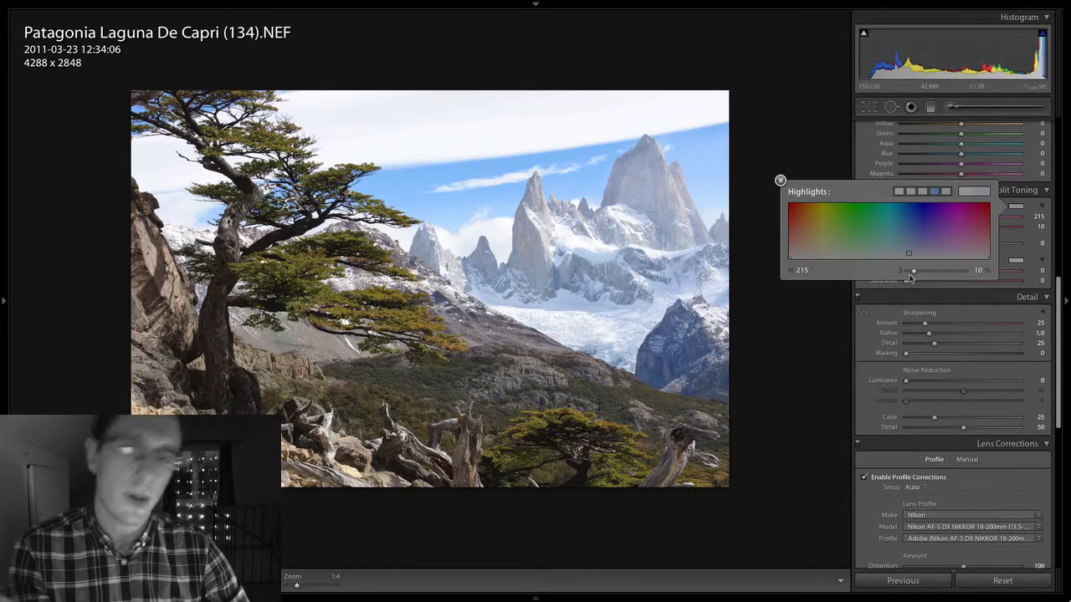
pyautogui.click(780, 181)
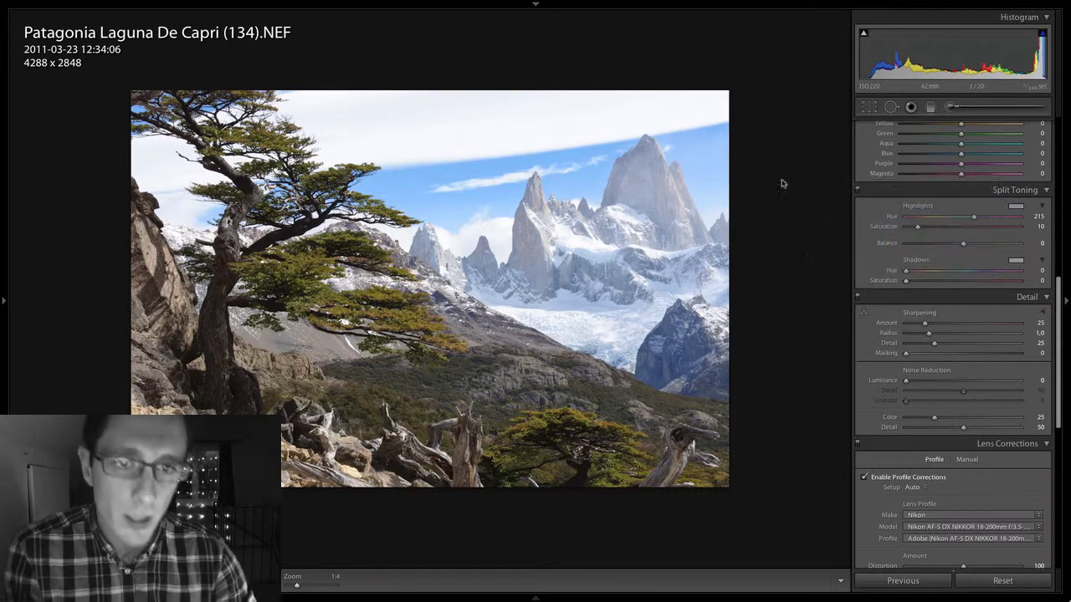
# Tint the shadows warm with a preset at hue 43, saturation 10.
pyautogui.click(1014, 263)
pyautogui.click(922, 244)
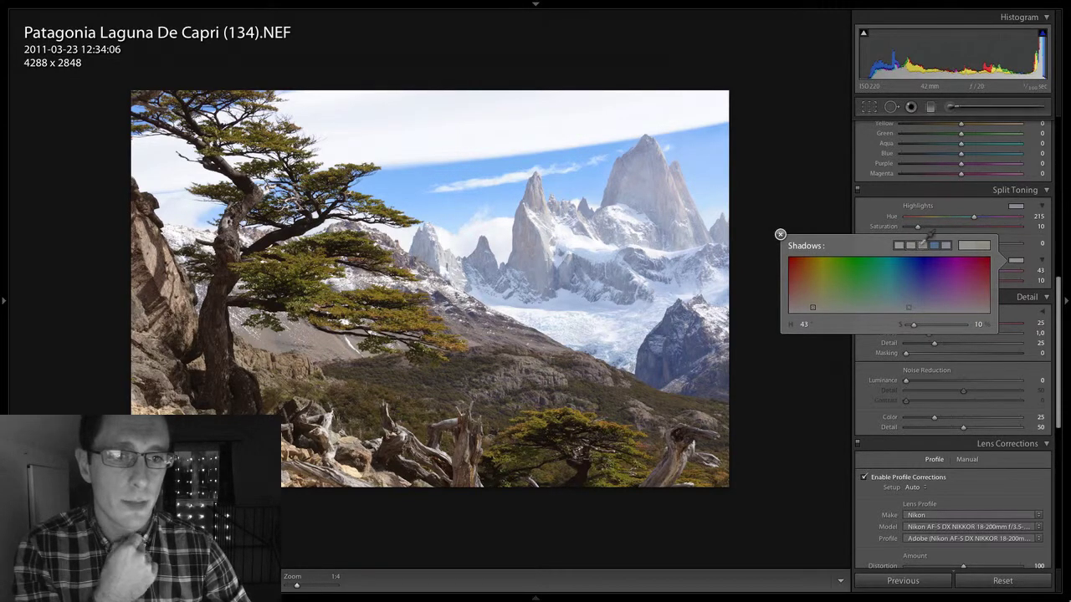
pyautogui.click(934, 244)
pyautogui.click(922, 242)
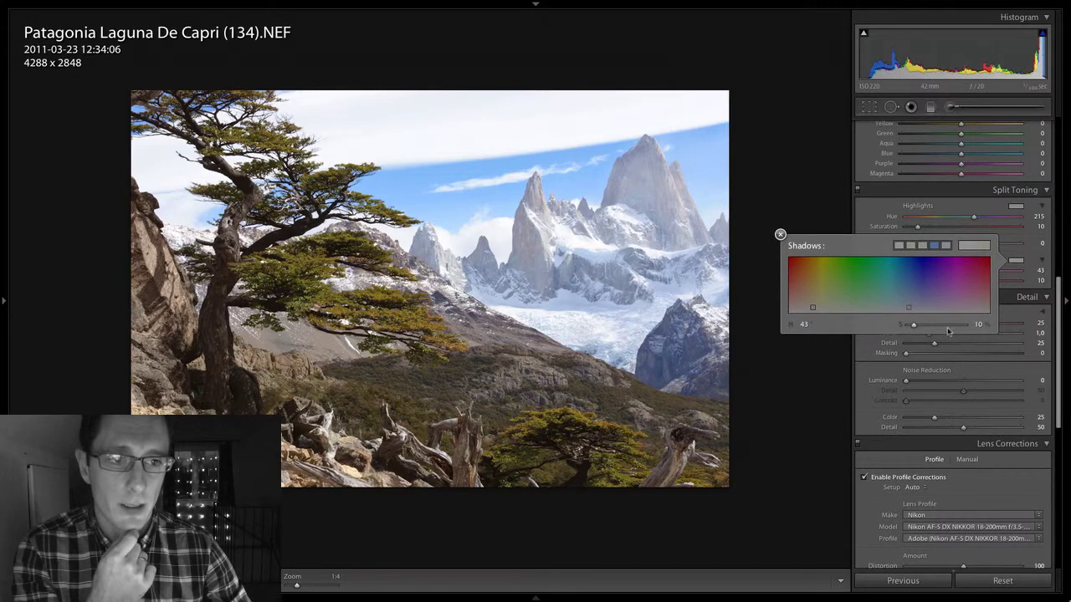
pyautogui.click(779, 235)
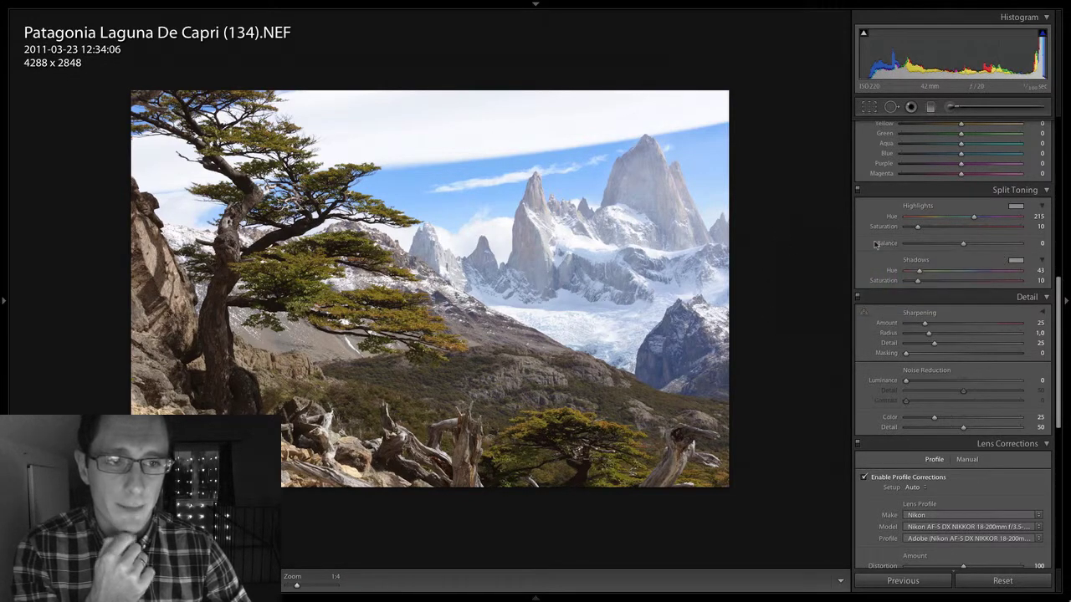
# Toggle split toning off and on to compare, leaving it enabled.
pyautogui.click(858, 190)
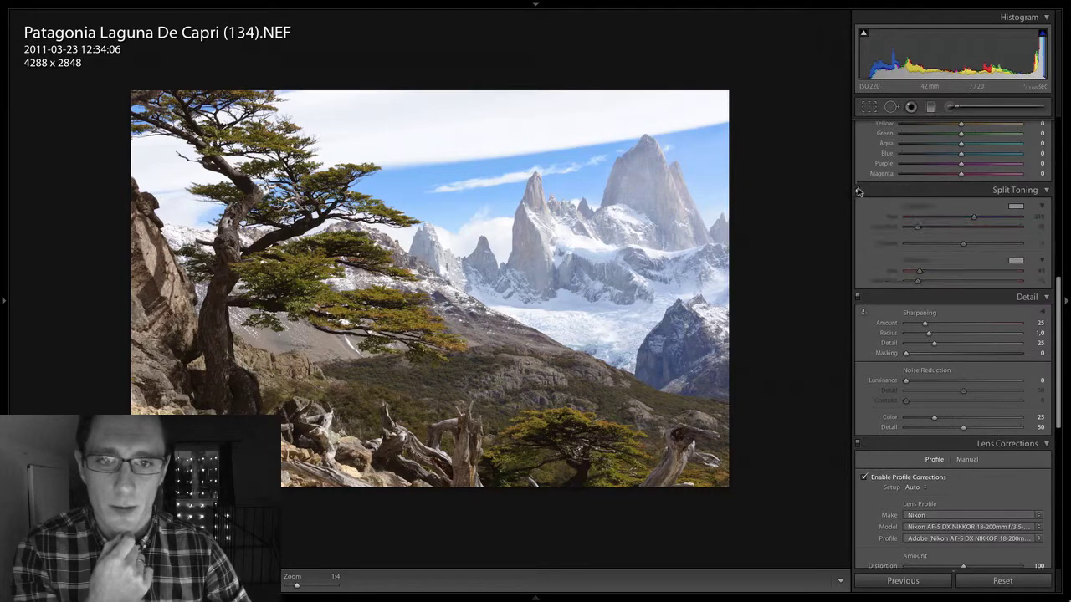
pyautogui.click(857, 190)
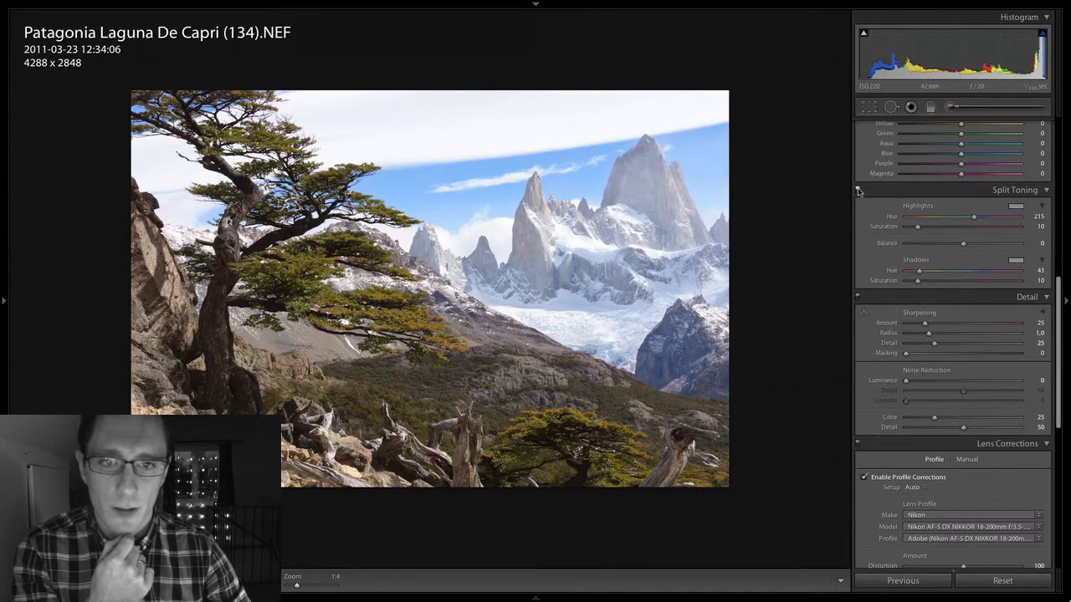
pyautogui.click(858, 190)
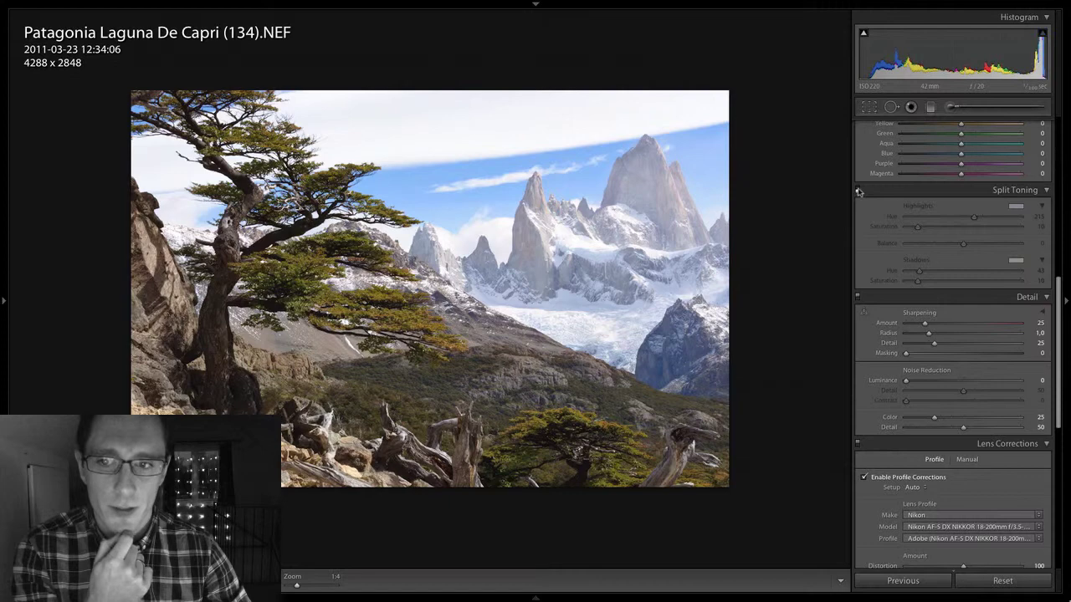
pyautogui.click(857, 191)
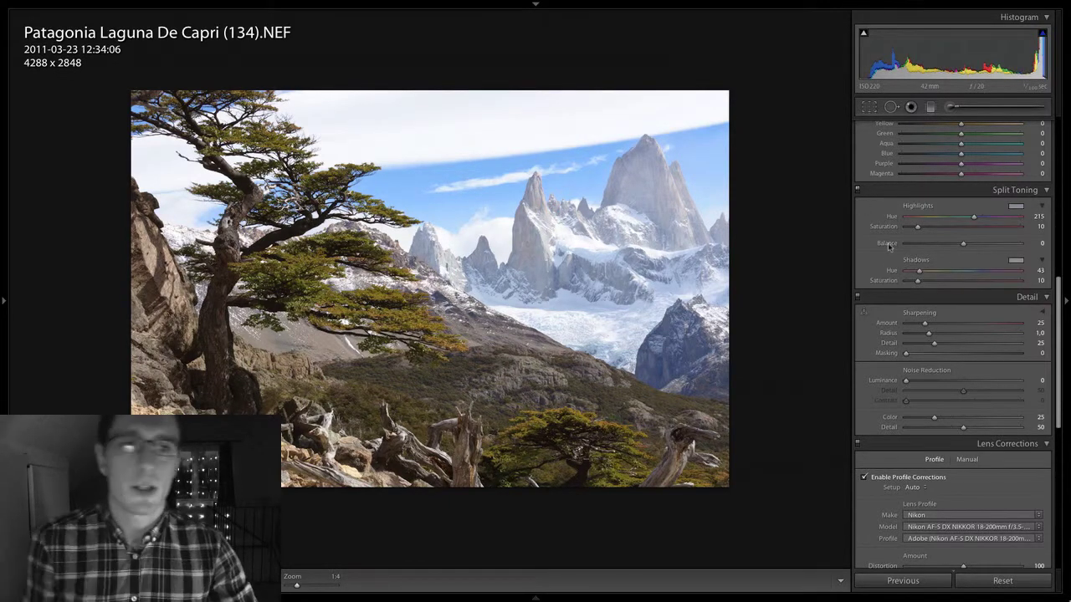
pyautogui.scroll(-3, 902, 270)
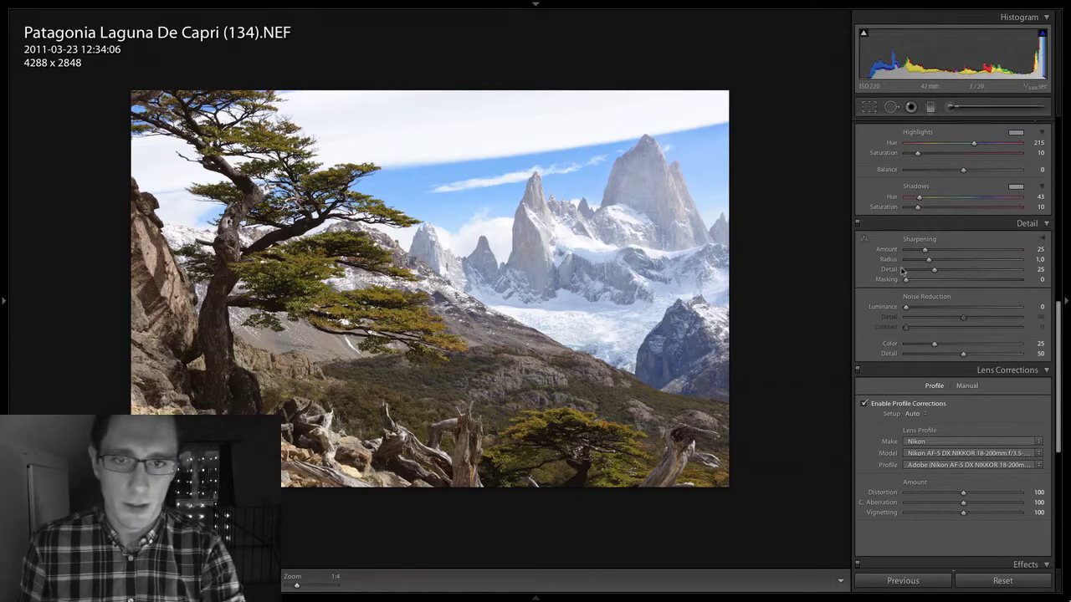
pyautogui.press('alt')
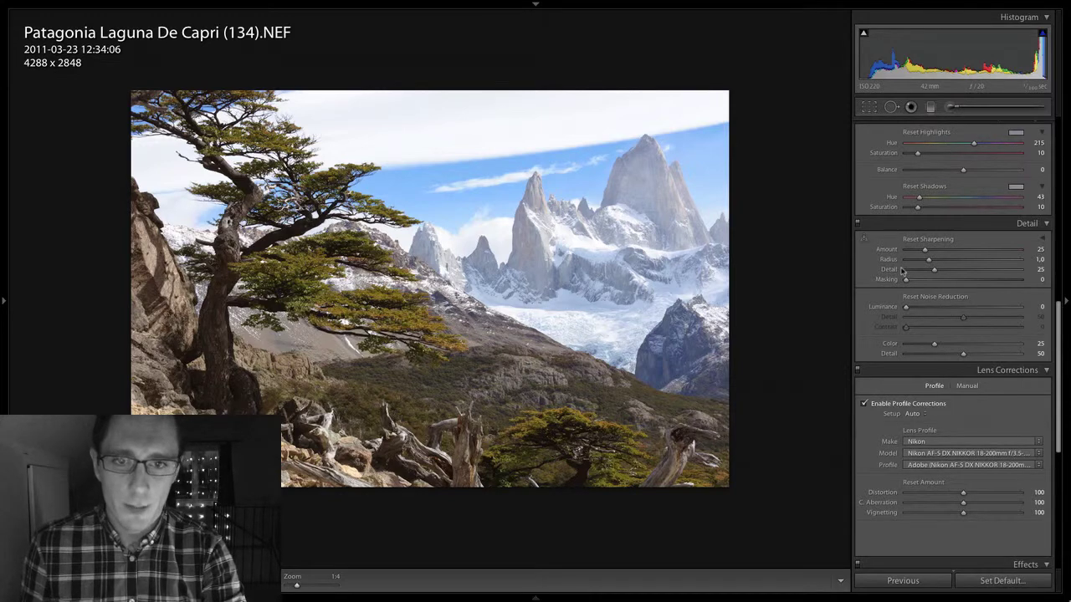
pyautogui.press('\\')
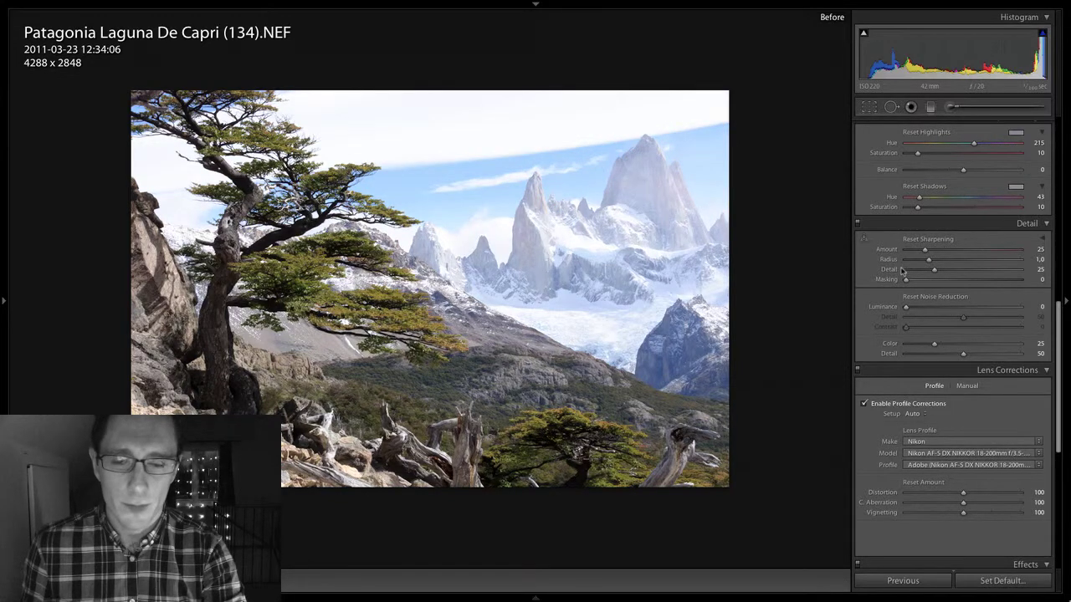
pyautogui.press('\\')
pyautogui.press('\\')
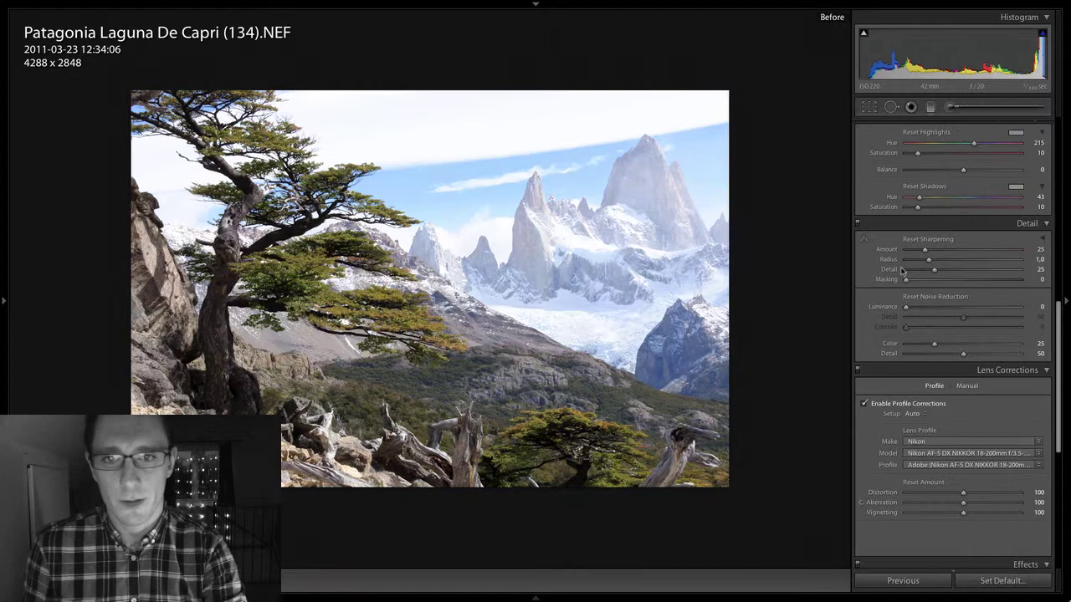
pyautogui.press('\\')
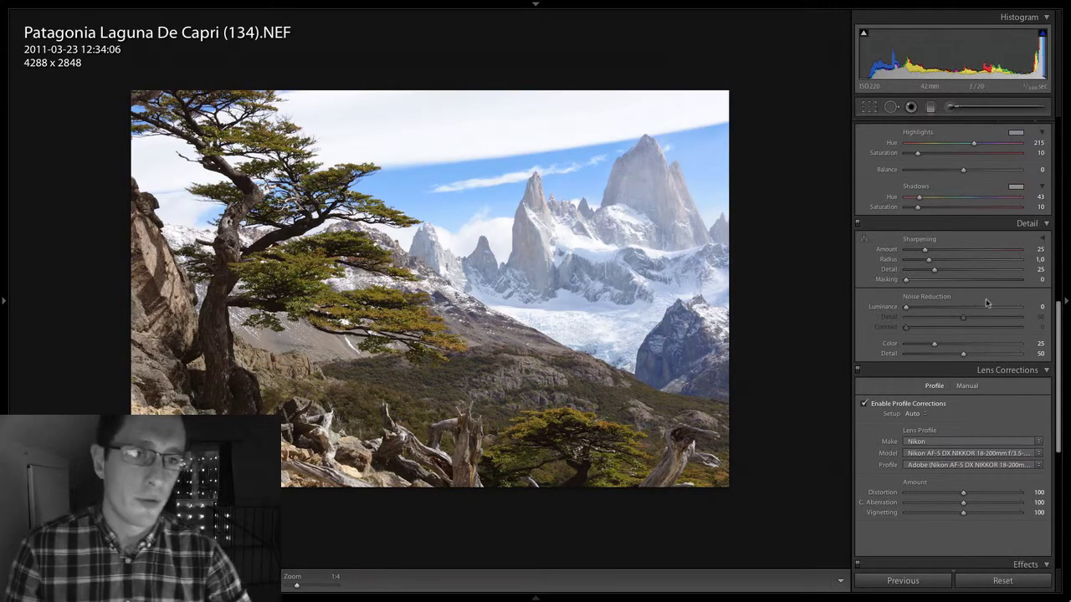
# Zoom in on the peaks and sky and raise the sharpening Amount to 70.
pyautogui.click(209, 371)
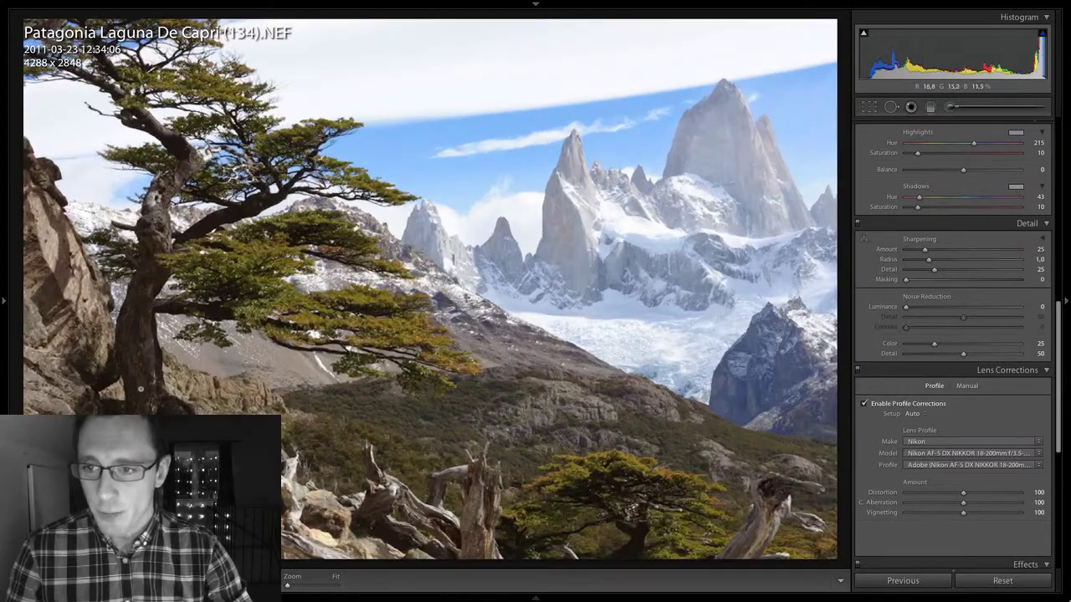
pyautogui.moveTo(289, 588); pyautogui.dragTo(313, 591)
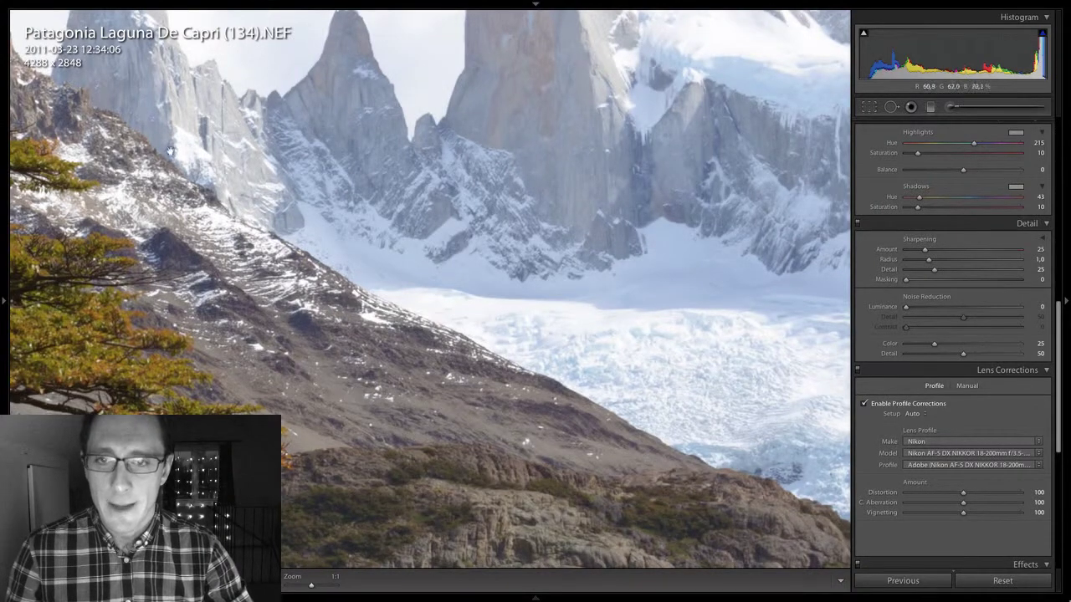
pyautogui.moveTo(365, 171); pyautogui.dragTo(324, 402)
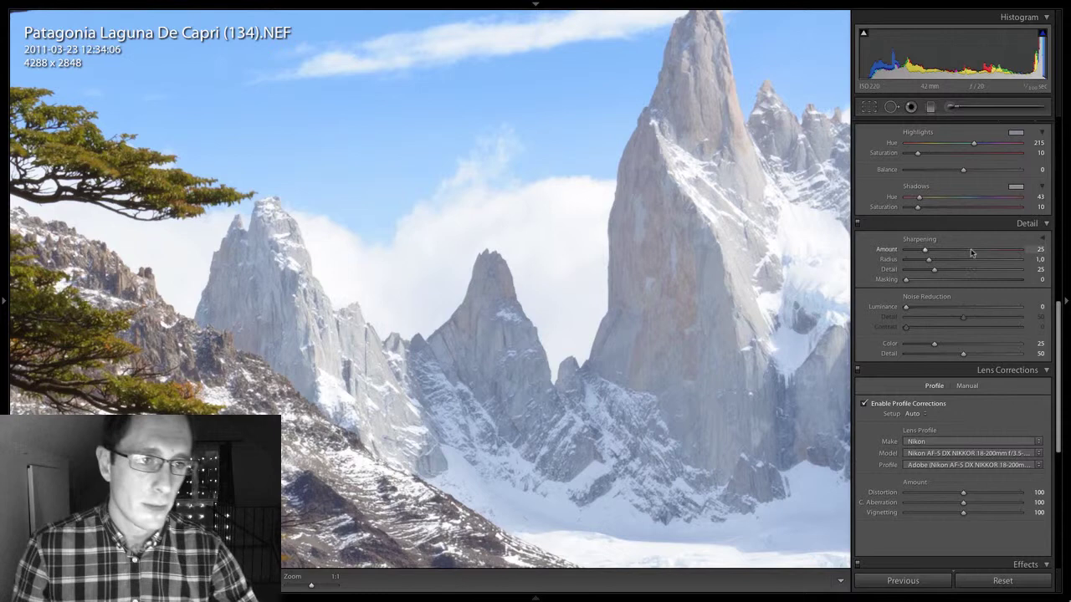
pyautogui.hotkey('shift', 'Up')
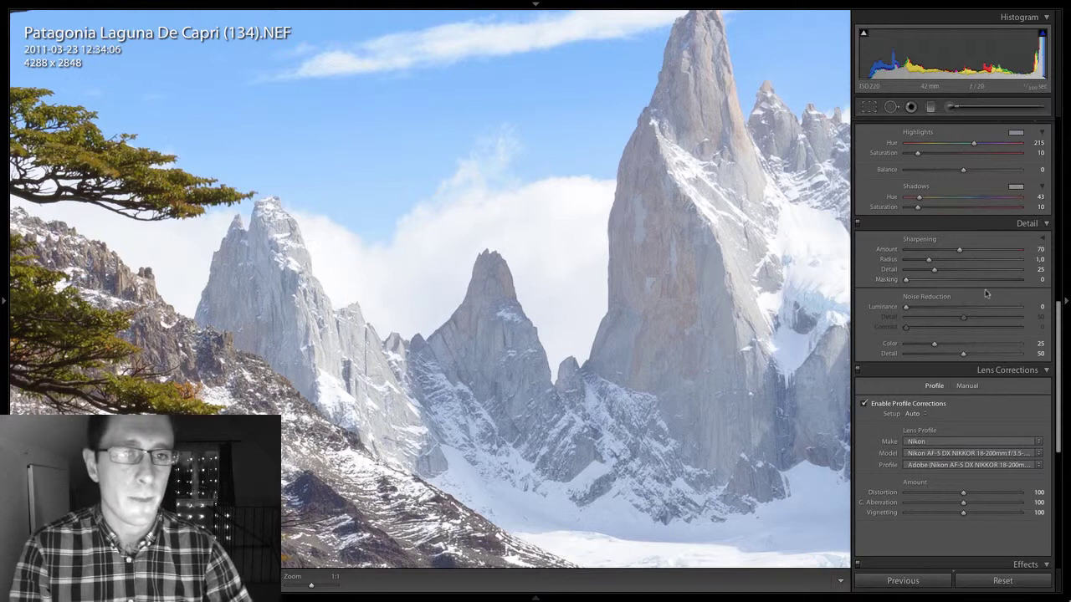
# Raise sharpening Masking to 74 while previewing the mask, then fit the whole photo.
pyautogui.press('alt')
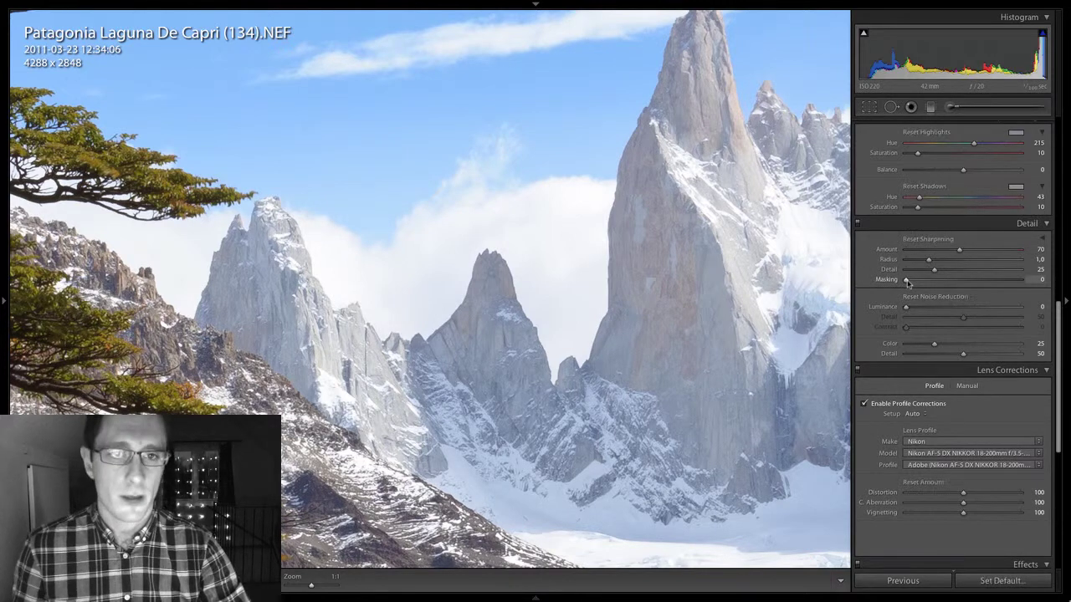
pyautogui.moveTo(907, 283)
pyautogui.mouseDown()
pyautogui.moveTo(945, 285)
pyautogui.moveTo(916, 283)
pyautogui.mouseUp()
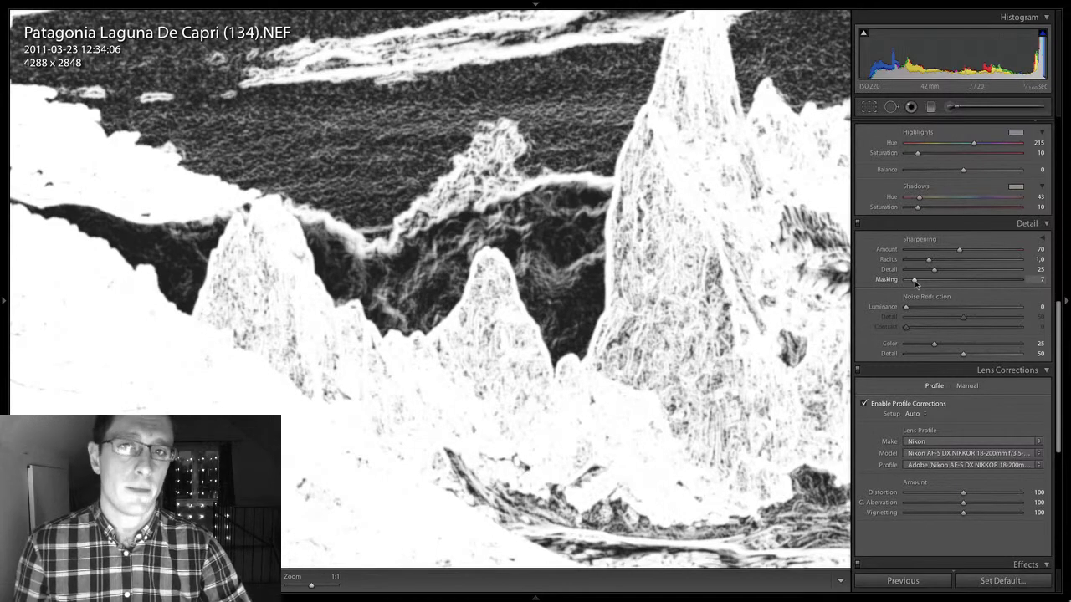
pyautogui.moveTo(915, 283); pyautogui.dragTo(915, 283)
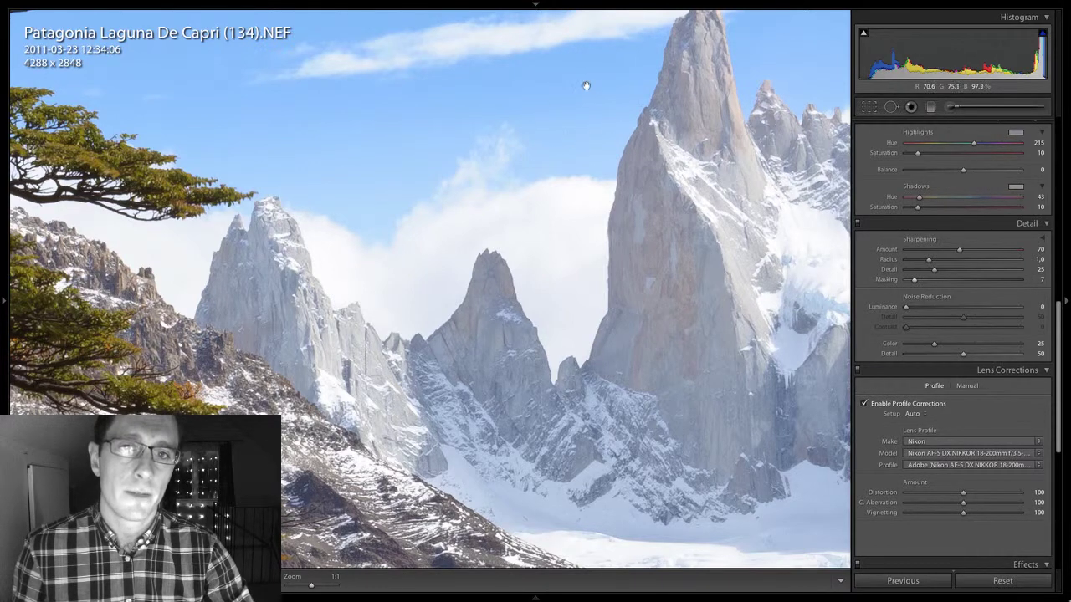
pyautogui.press('alt')
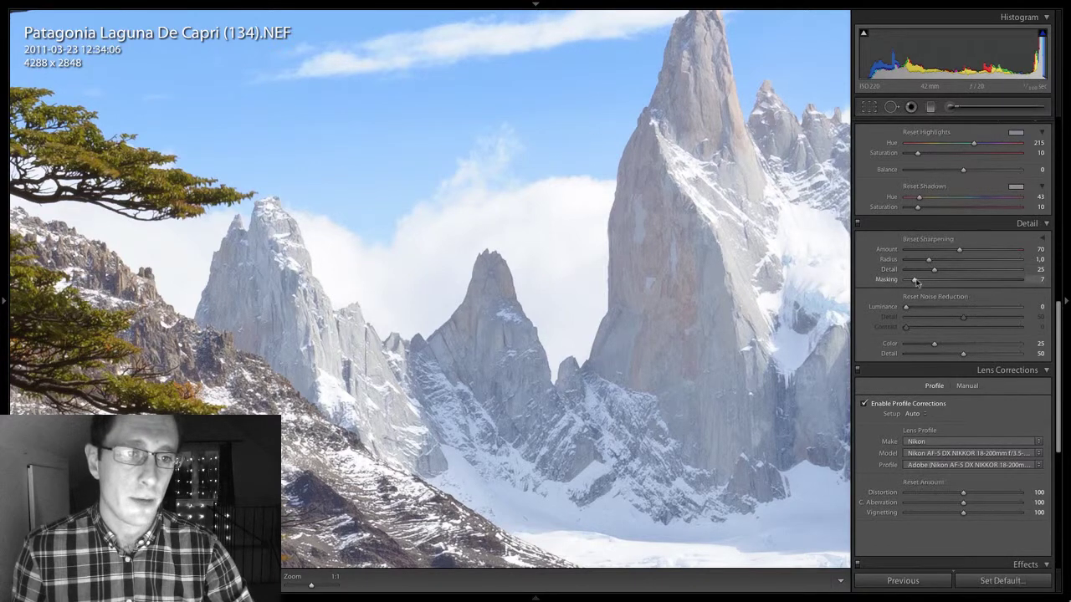
pyautogui.moveTo(915, 283); pyautogui.dragTo(911, 285)
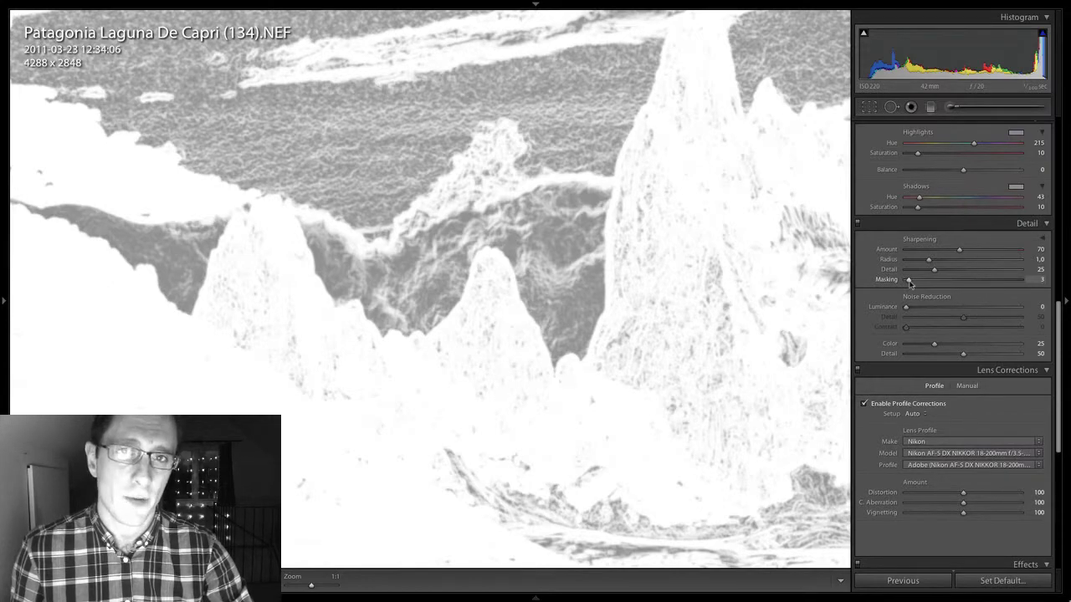
pyautogui.moveTo(914, 285); pyautogui.dragTo(992, 287)
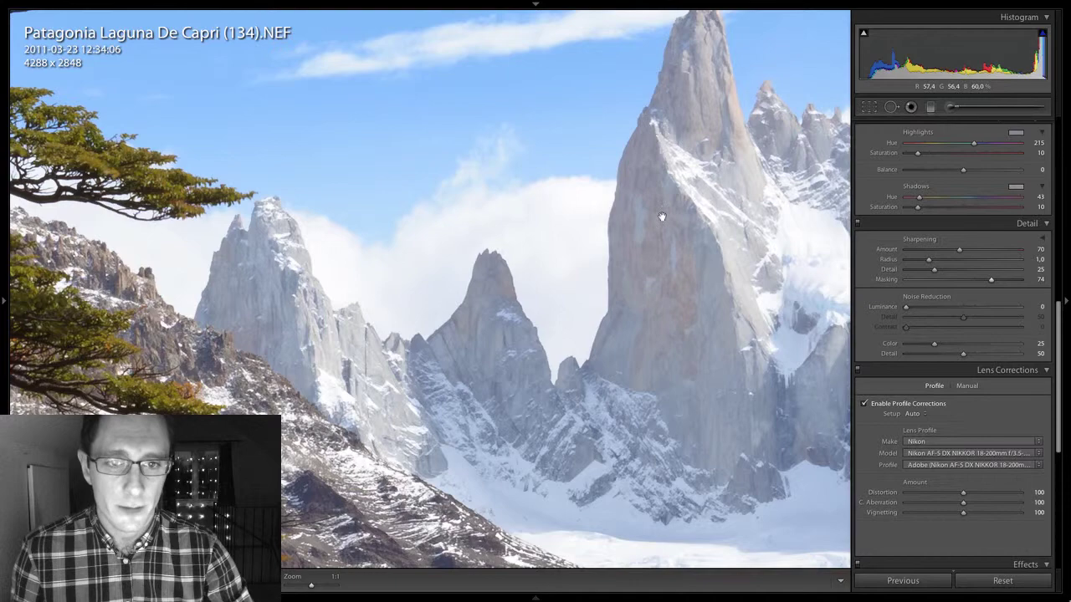
pyautogui.click(426, 209)
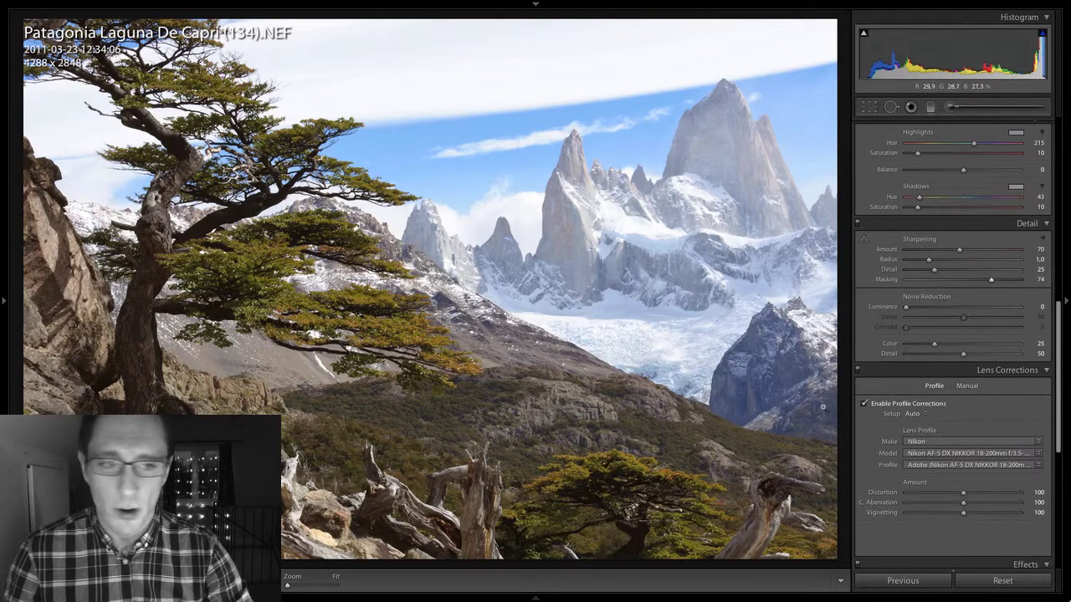
pyautogui.scroll(-1, 1033, 329)
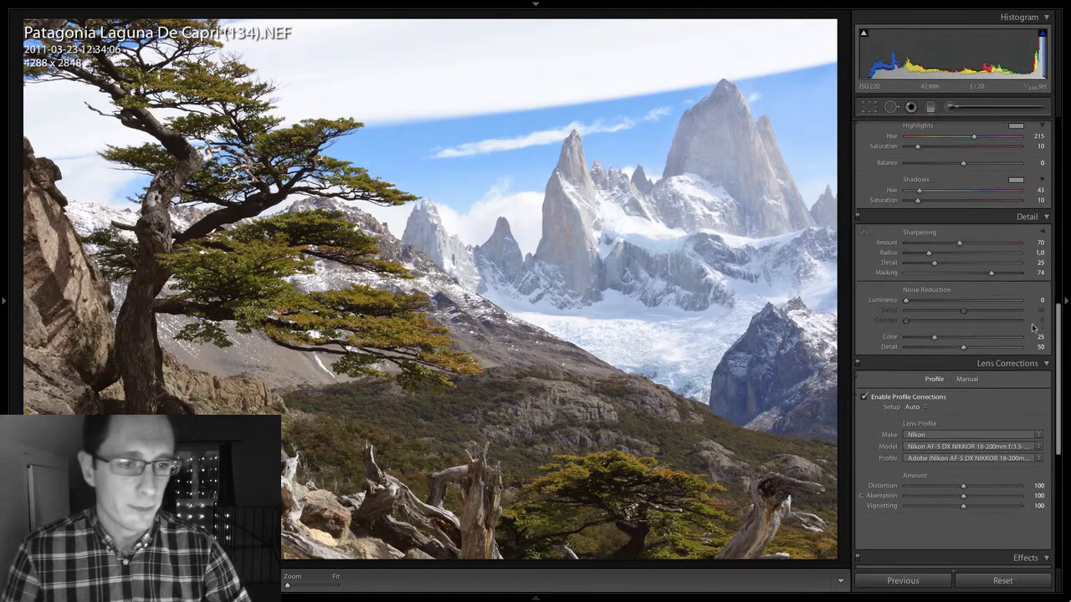
pyautogui.scroll(-10, 1033, 329)
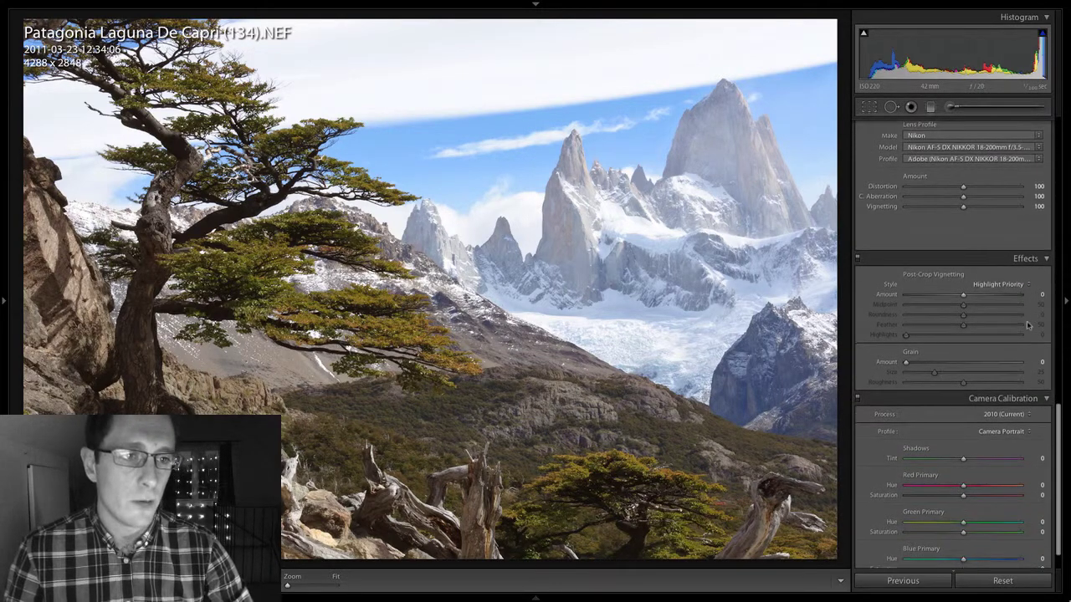
pyautogui.scroll(5, 996, 301)
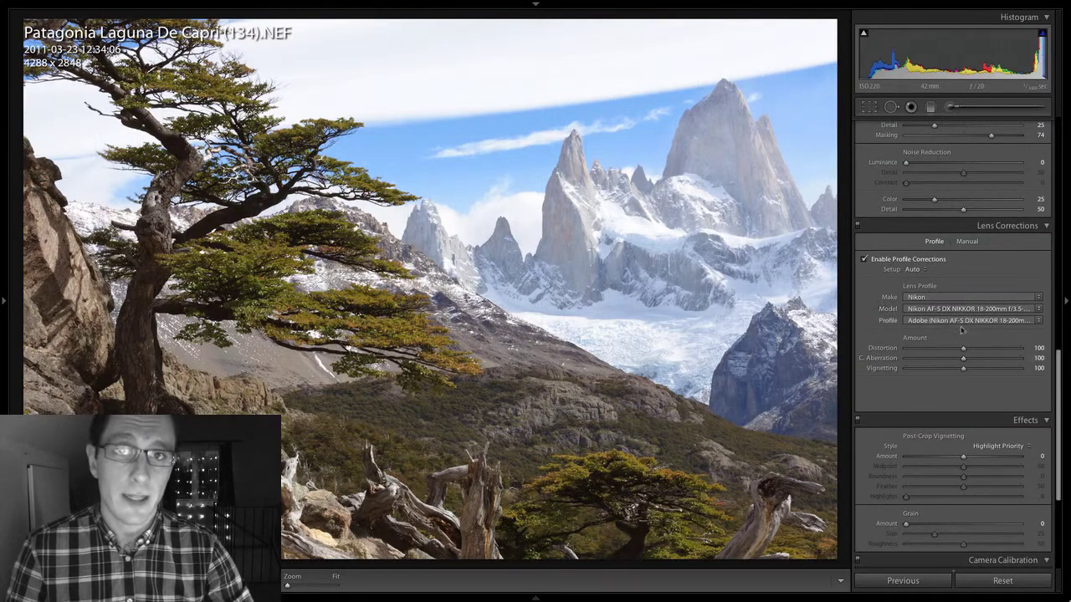
pyautogui.scroll(-2, 979, 343)
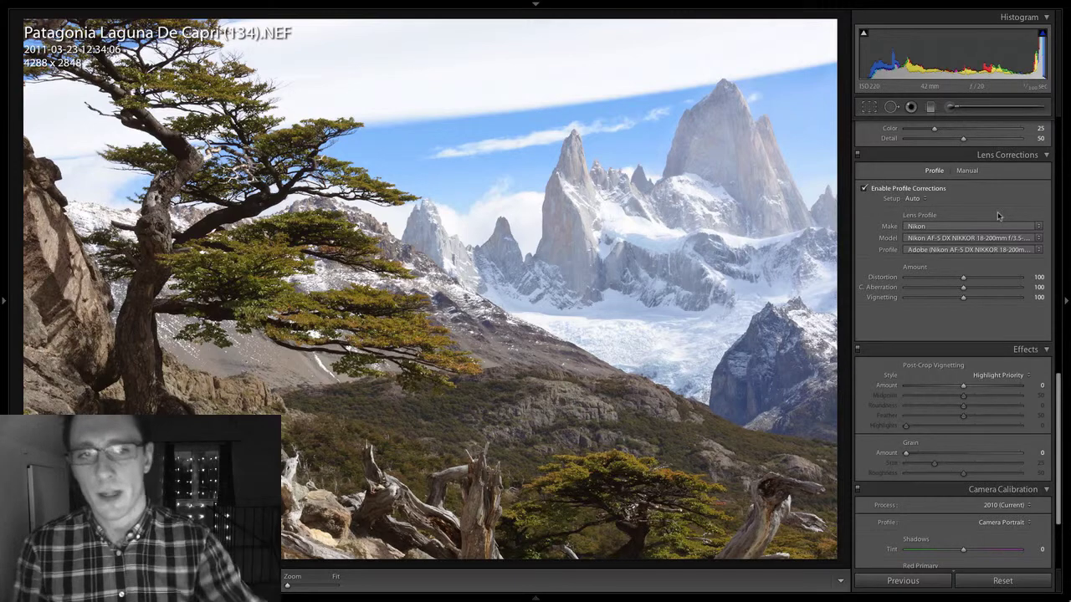
pyautogui.scroll(-3, 996, 215)
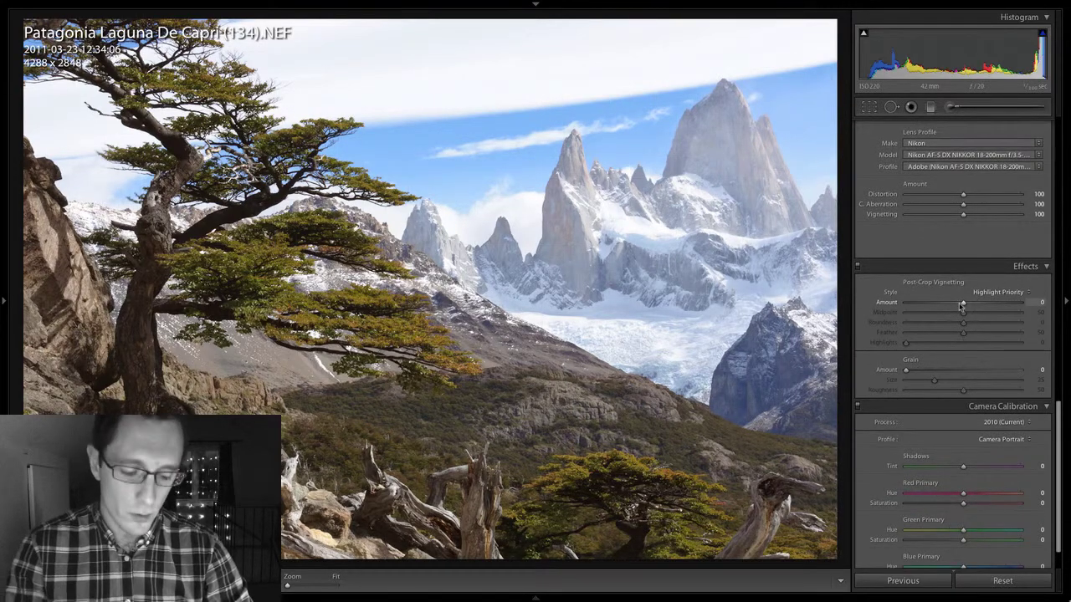
pyautogui.hotkey('shift', 'Down')
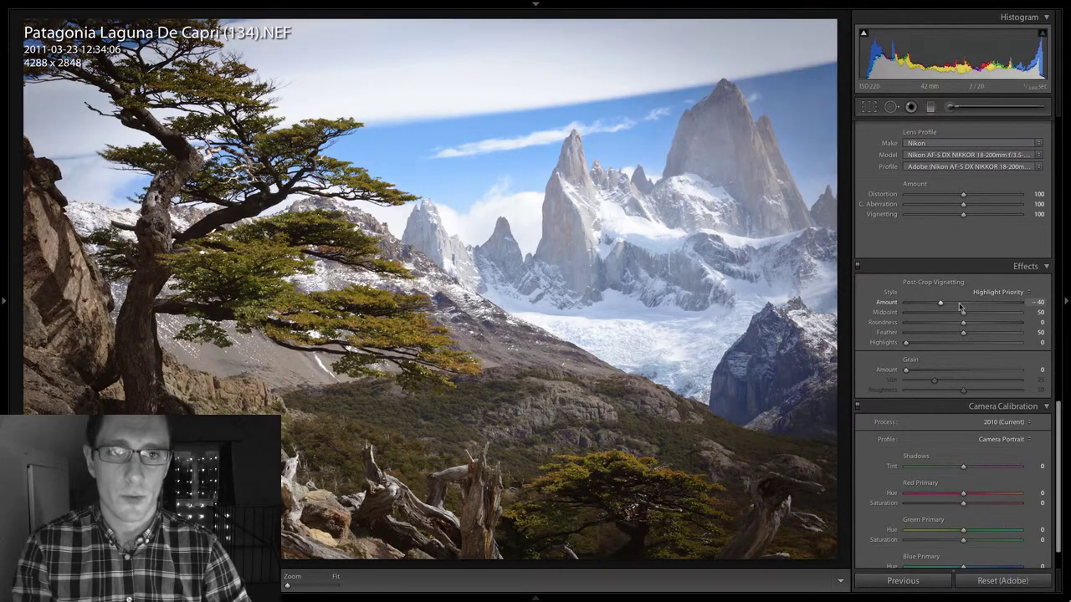
pyautogui.hotkey('shift', 'Up')
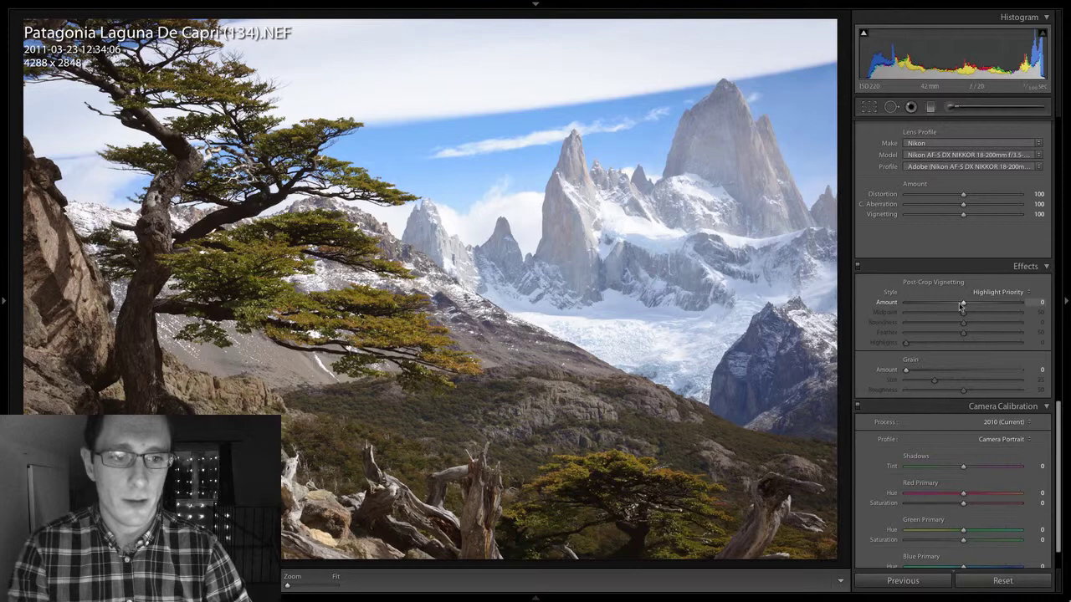
pyautogui.scroll(15, 961, 306)
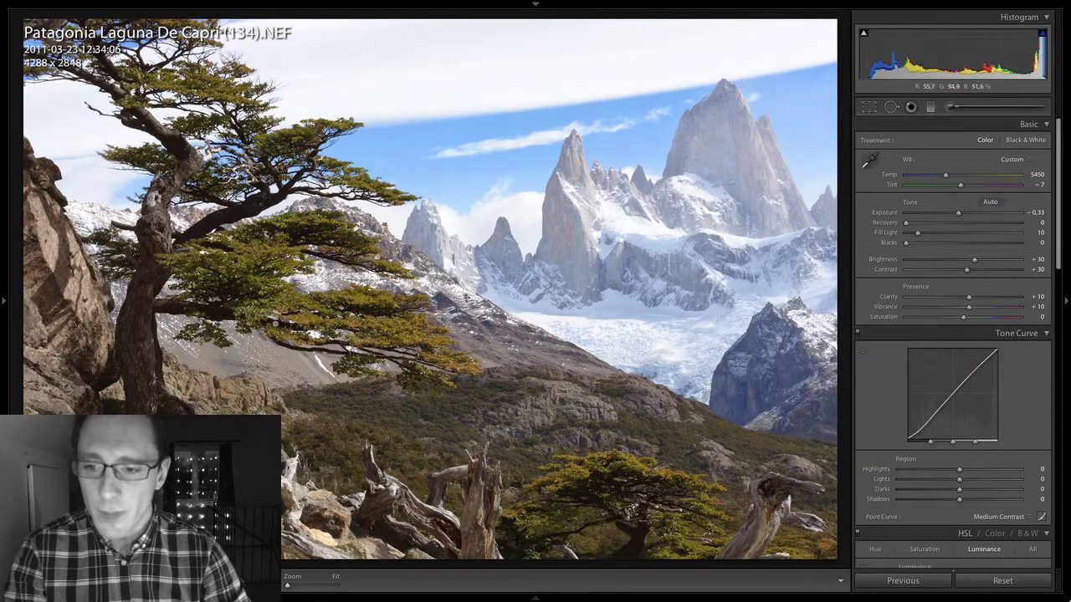
# Set the view to 1:4 and paint an Adjustment Brush stroke over the top-right sky.
pyautogui.moveTo(3, 204)
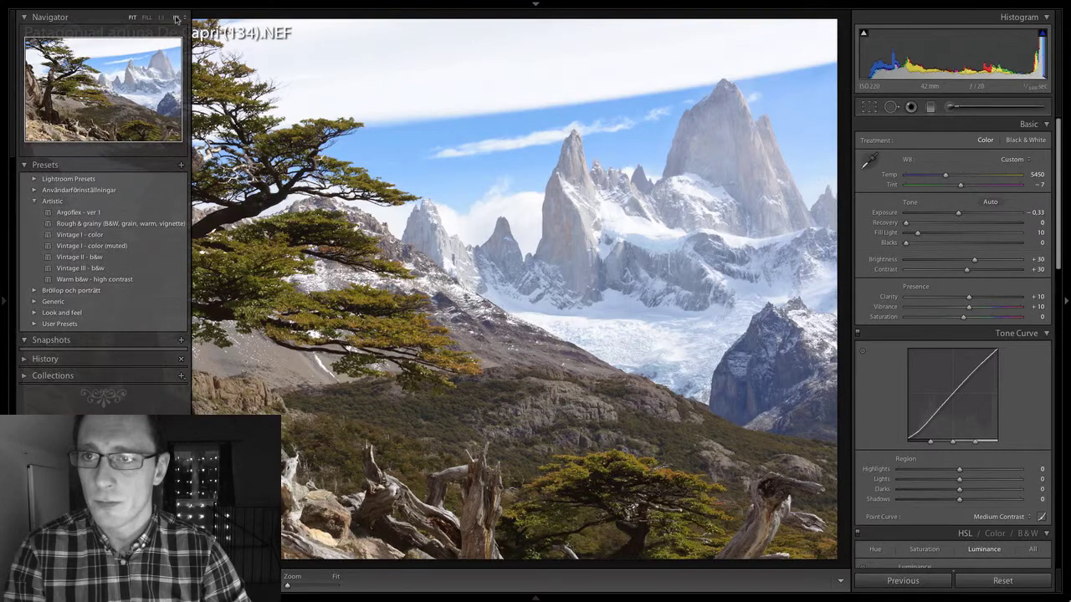
pyautogui.click(179, 18)
pyautogui.click(197, 19)
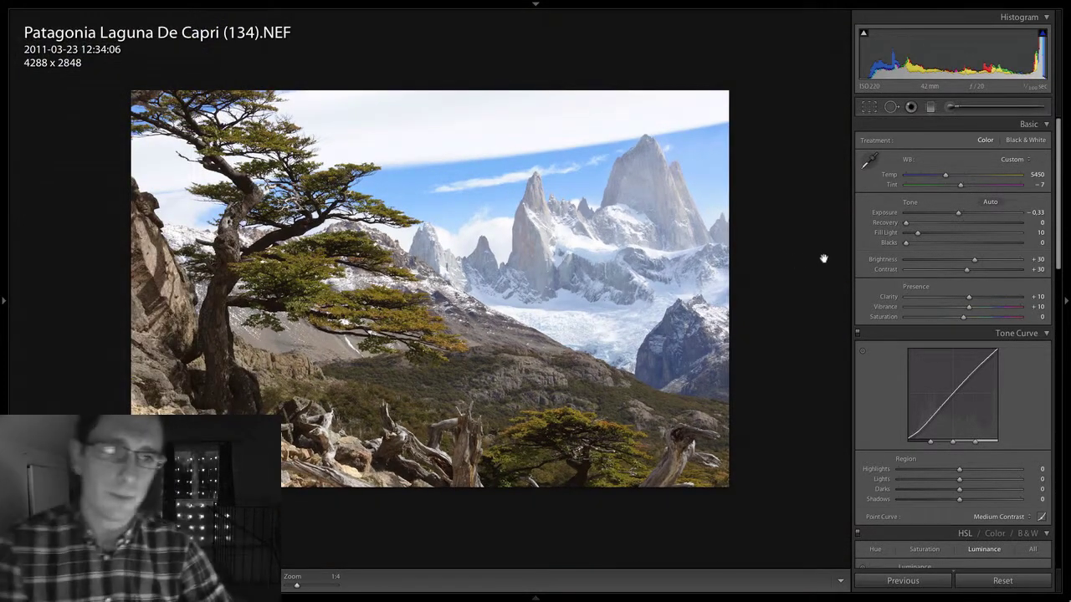
pyautogui.scroll(1, 966, 206)
pyautogui.click(954, 107)
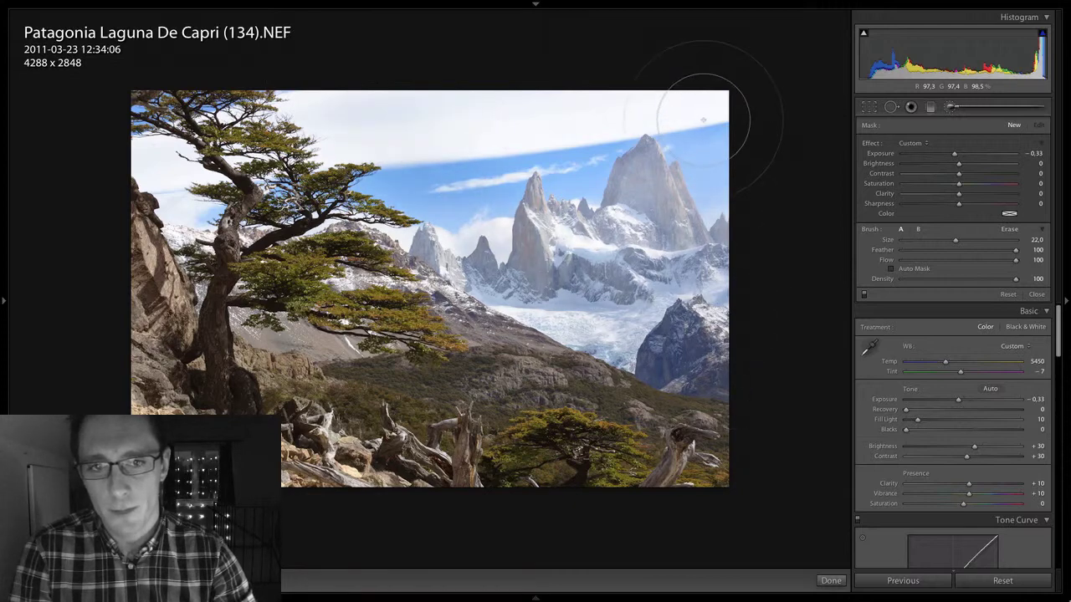
pyautogui.moveTo(387, 119); pyautogui.dragTo(382, 112)
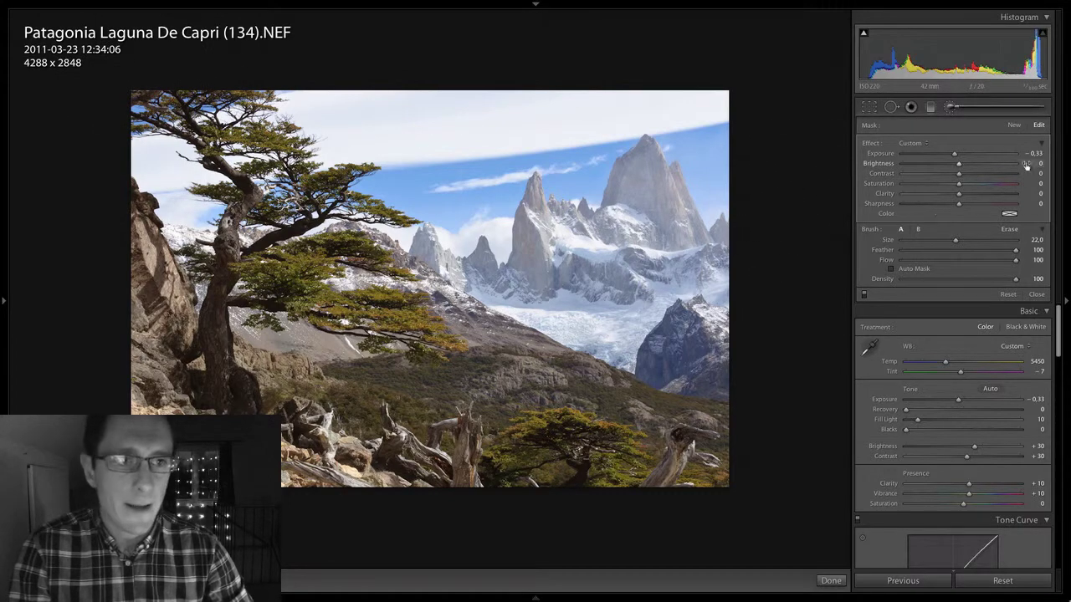
# Reset the brush Exposure to 0, set Brightness -20 and Contrast +10, and close the brush.
pyautogui.doubleClick(997, 158)
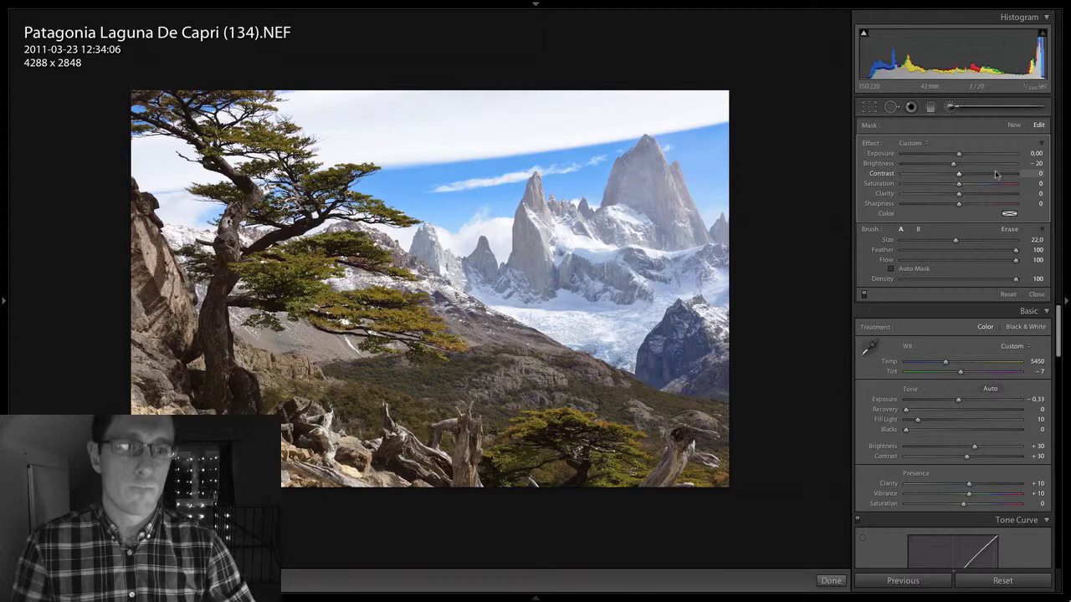
pyautogui.hotkey('shift', 'Up')
pyautogui.hotkey('shift', 'Up')
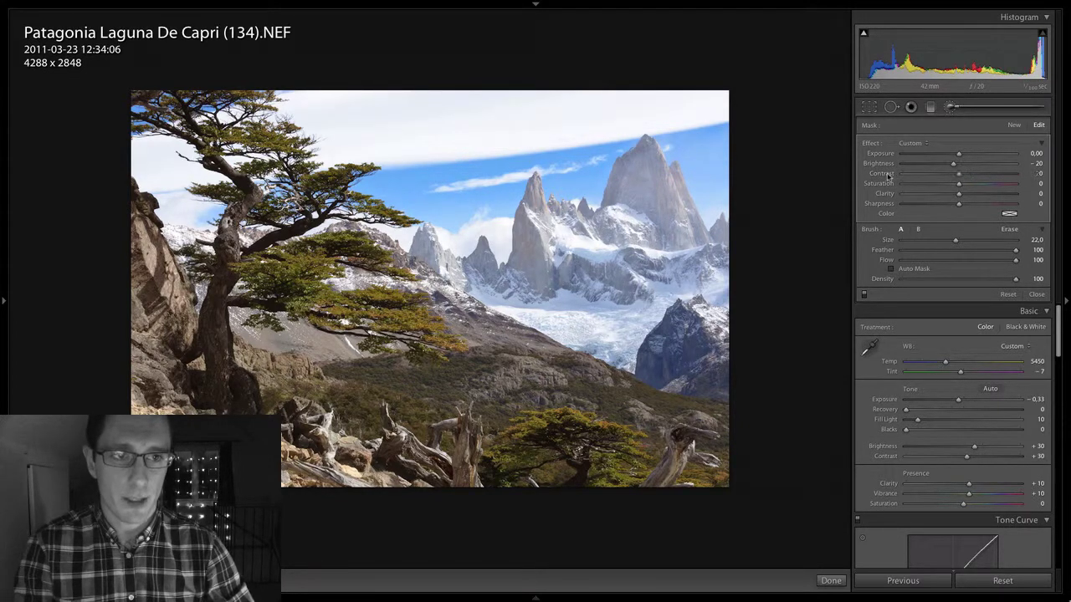
pyautogui.hotkey('shift', 'Up')
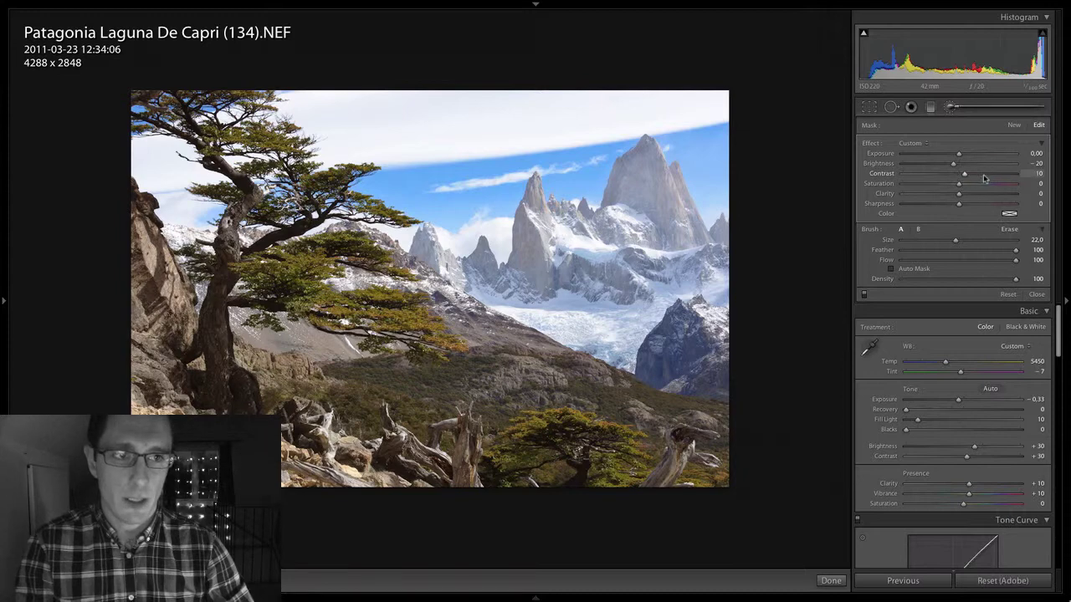
pyautogui.click(1036, 295)
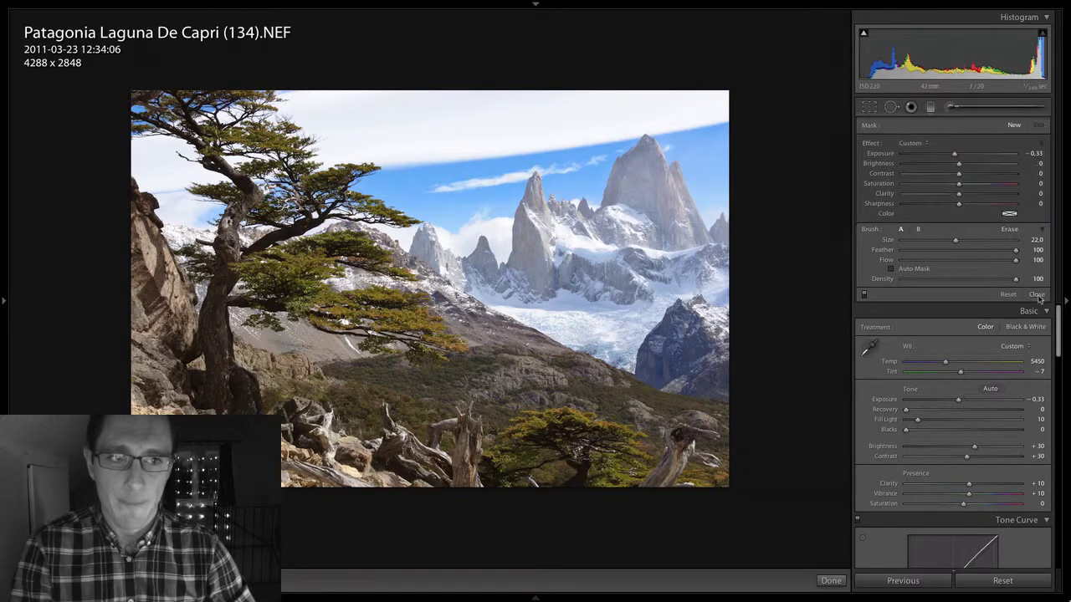
pyautogui.press('\\')
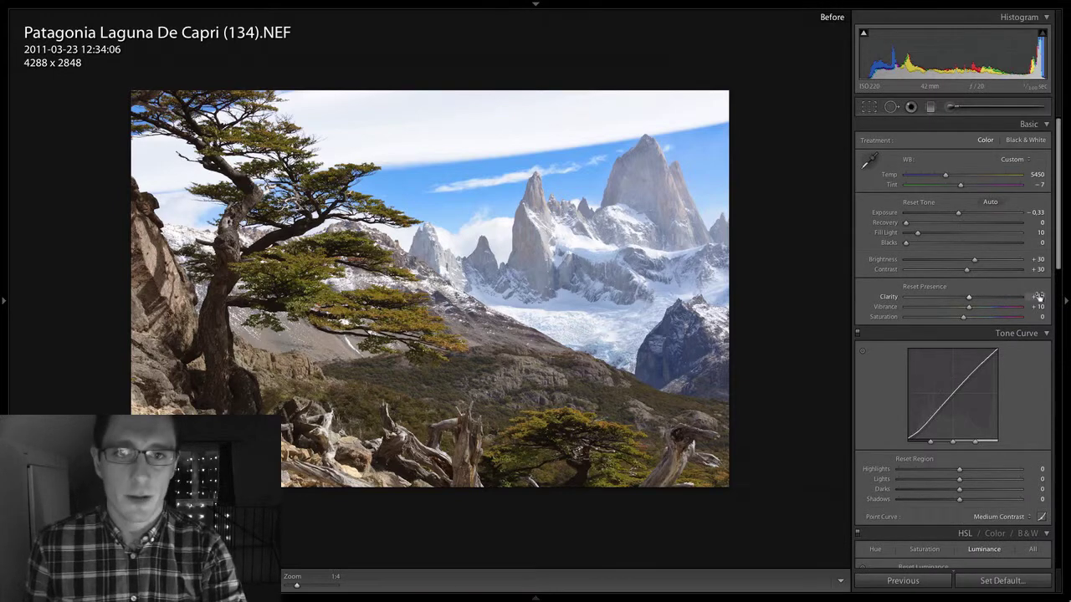
pyautogui.press('\\')
pyautogui.press('\\')
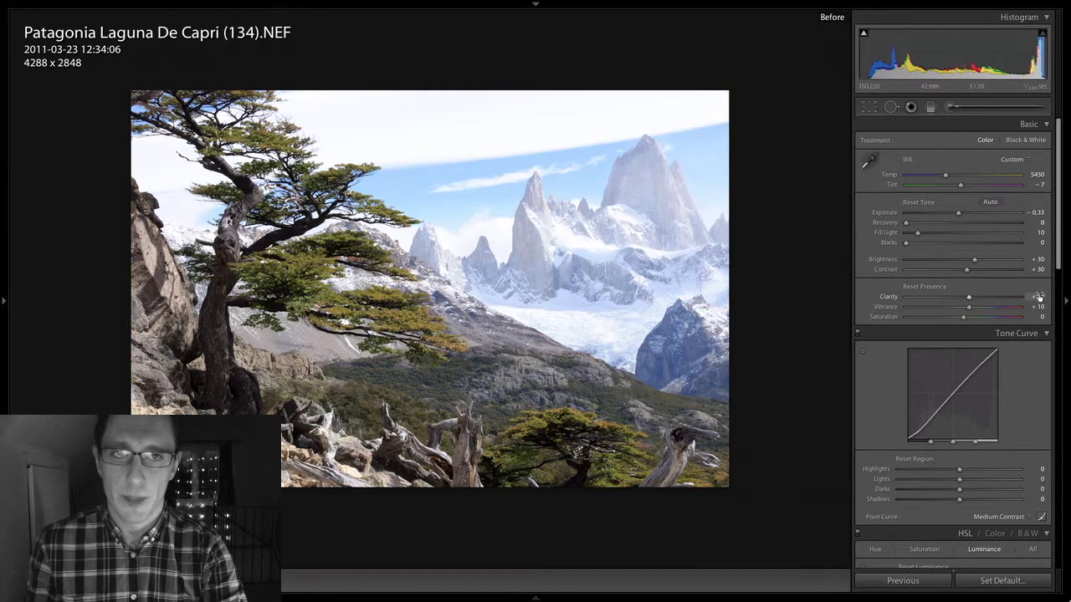
pyautogui.press('\\')
pyautogui.press('\\')
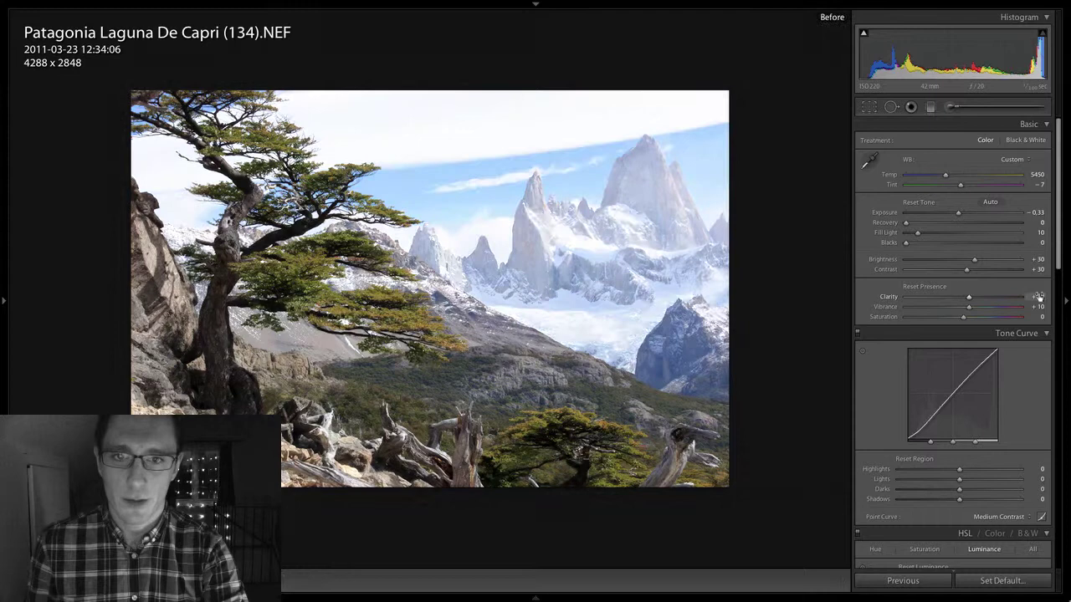
pyautogui.press('\\')
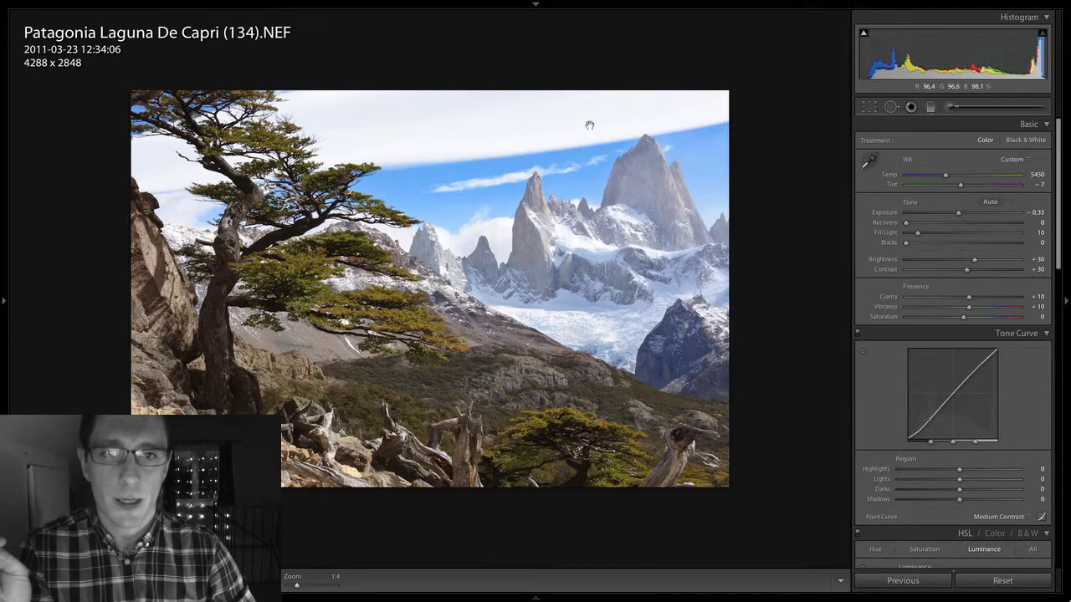
# Drag a -0.33 exposure graduated filter down over the sky, compare it on and off, and close it.
pyautogui.click(931, 108)
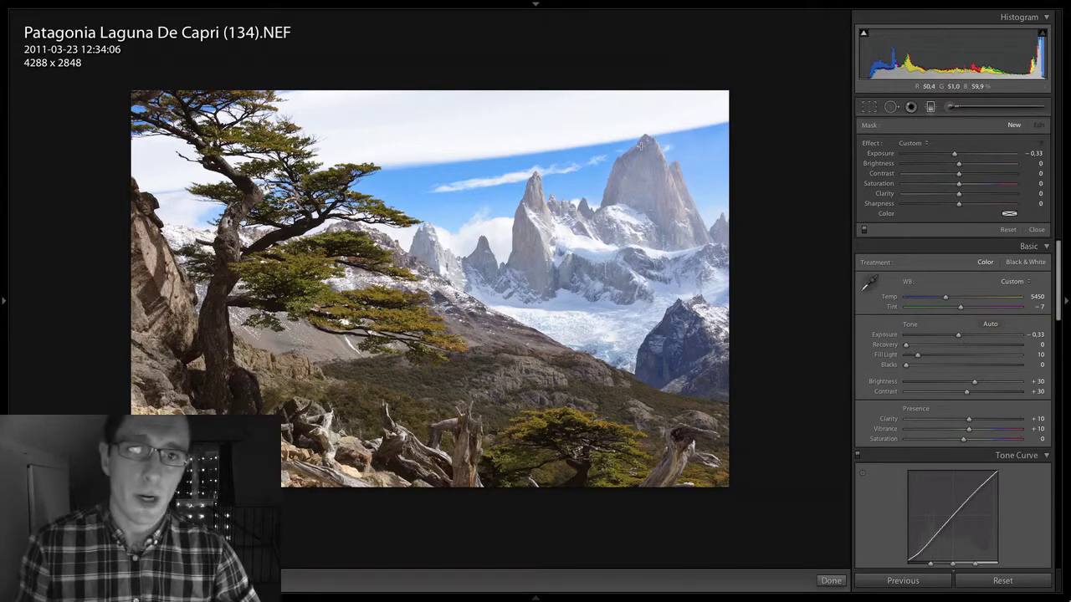
pyautogui.moveTo(595, 209); pyautogui.dragTo(557, 283)
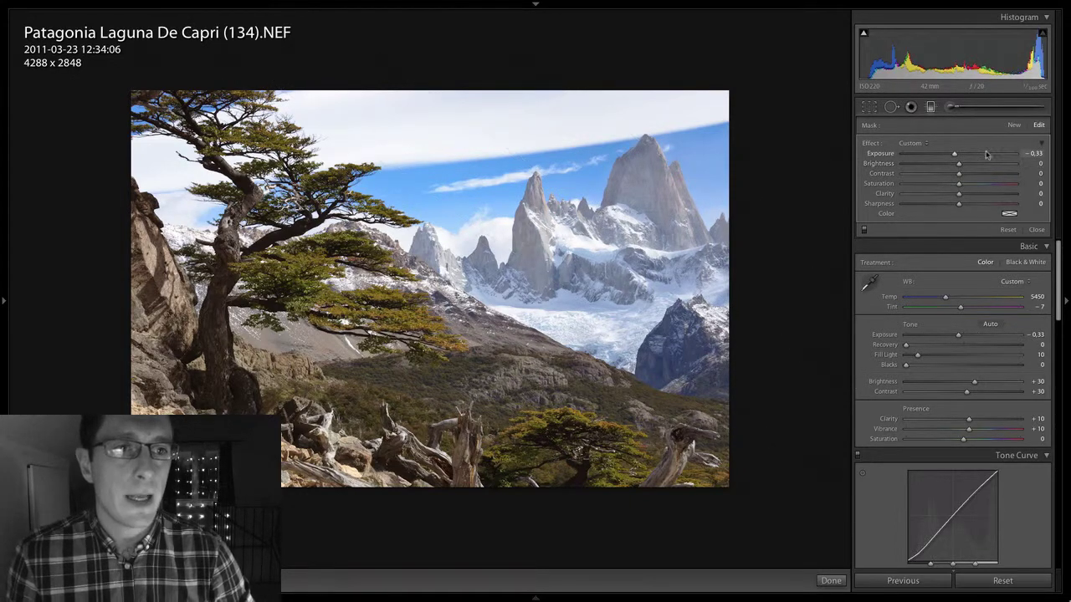
pyautogui.click(865, 231)
pyautogui.click(865, 232)
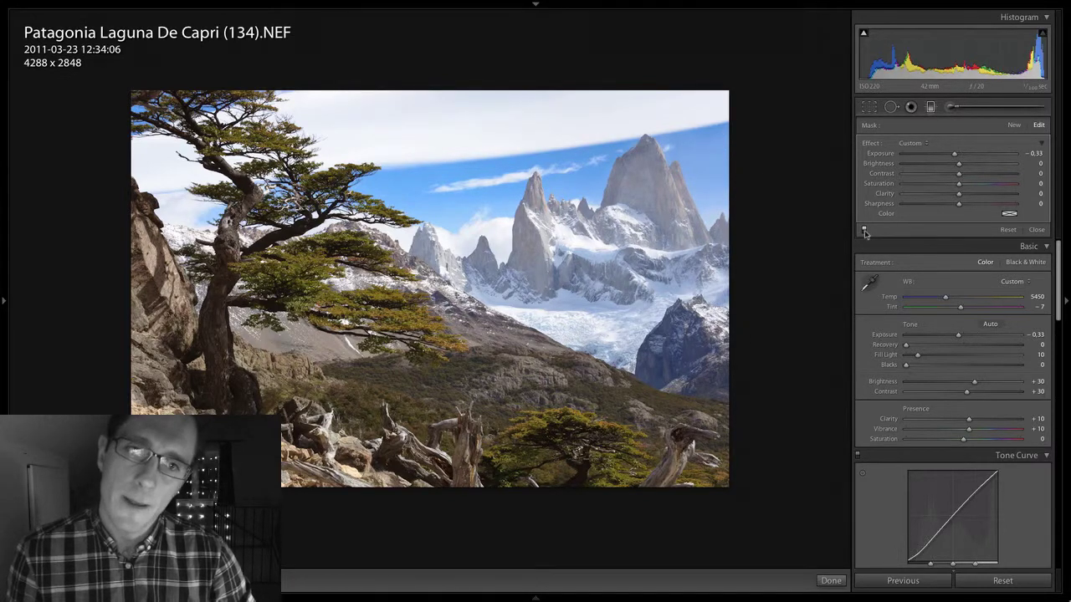
pyautogui.click(1036, 230)
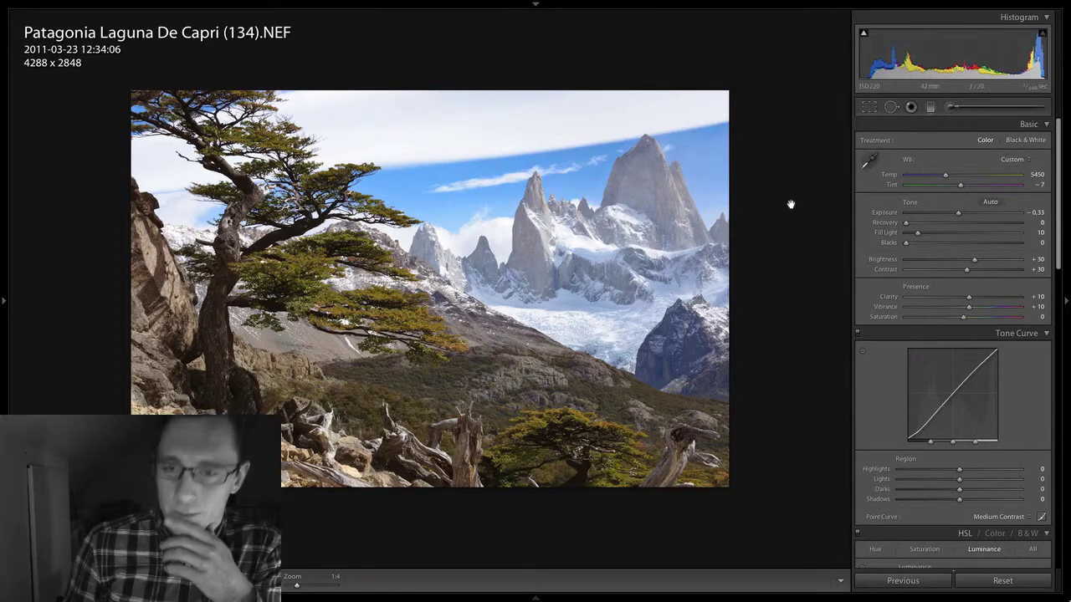
pyautogui.press('v')
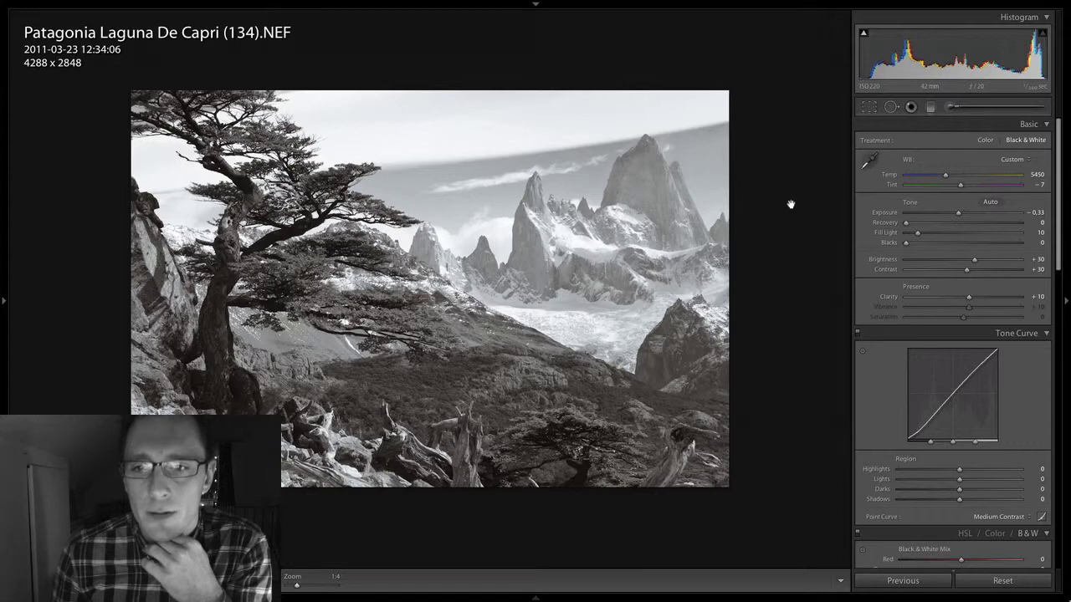
pyautogui.press('v')
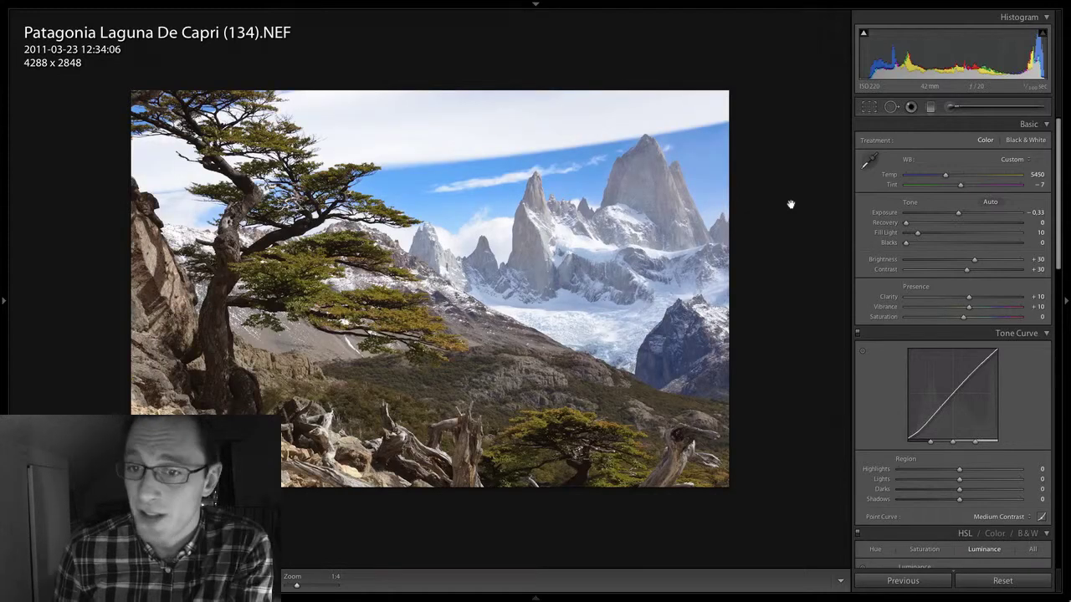